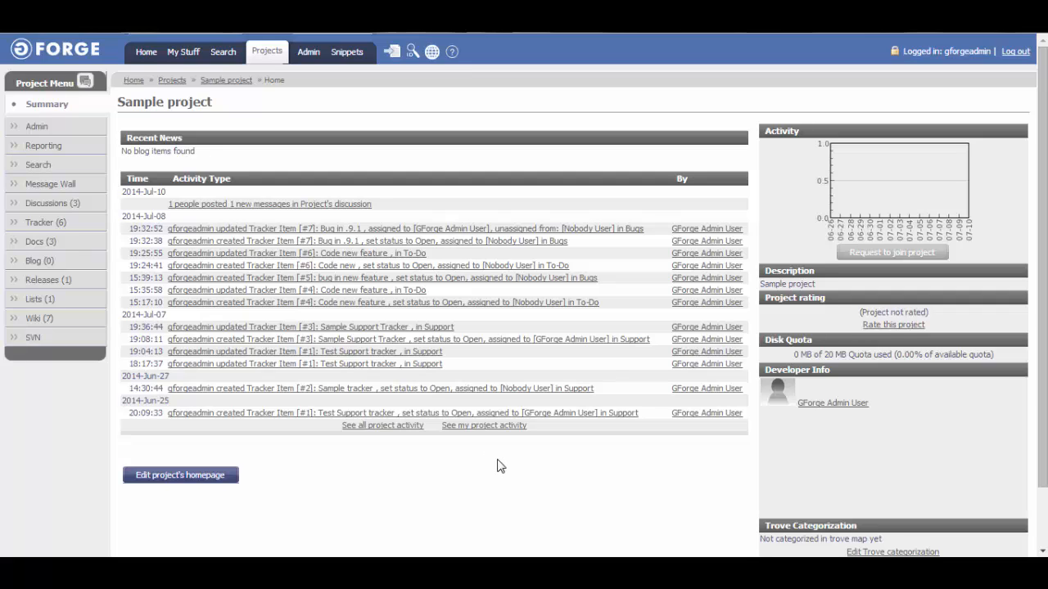
Open Sample Folder in the project's Docs and upload documents.docx to it from the GForge video upload files folder
click(29, 246)
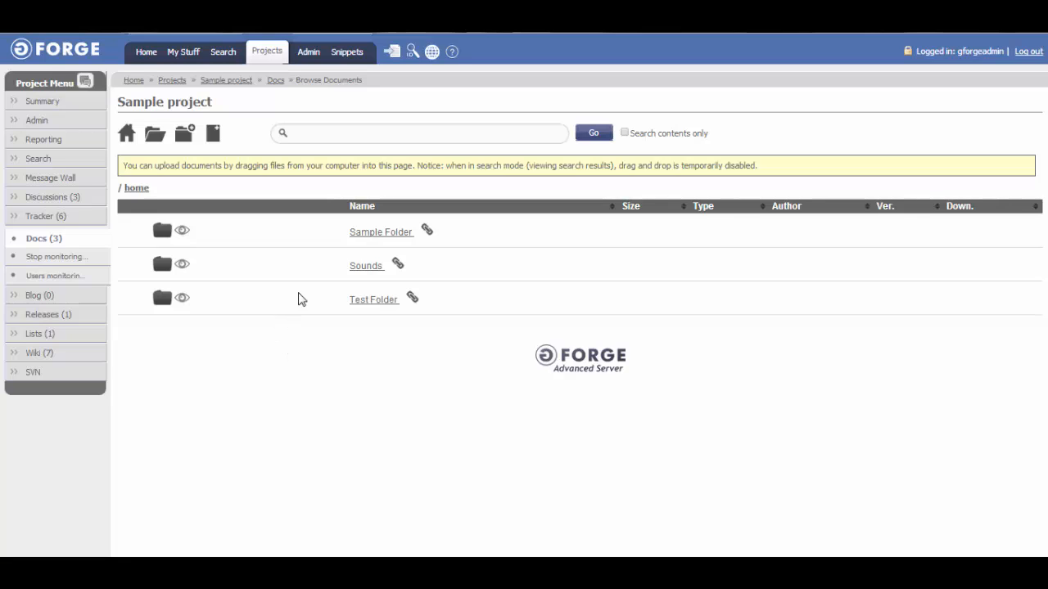
click(362, 233)
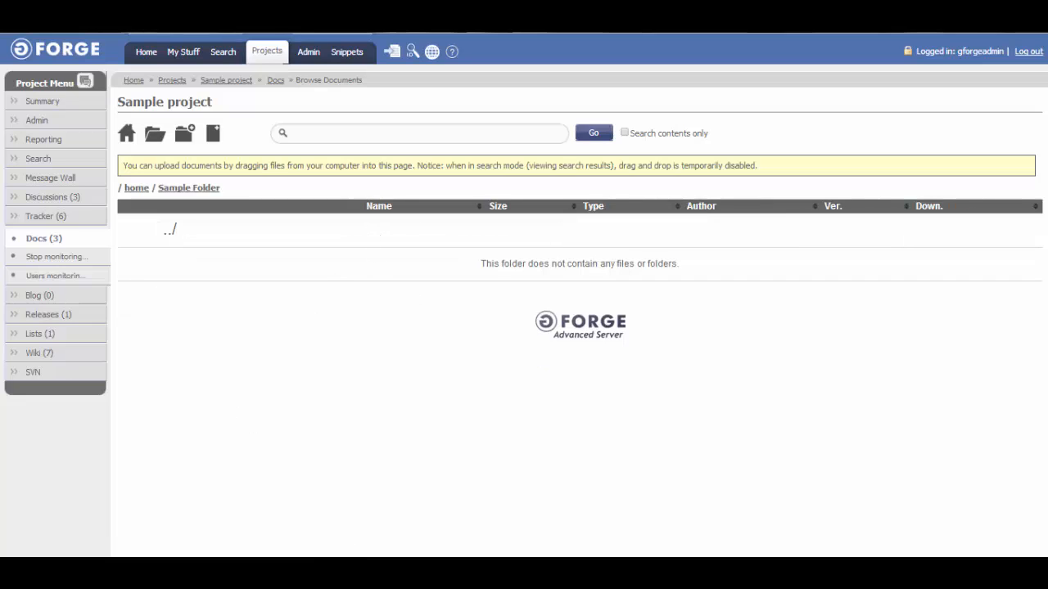
key(alt+Tab)
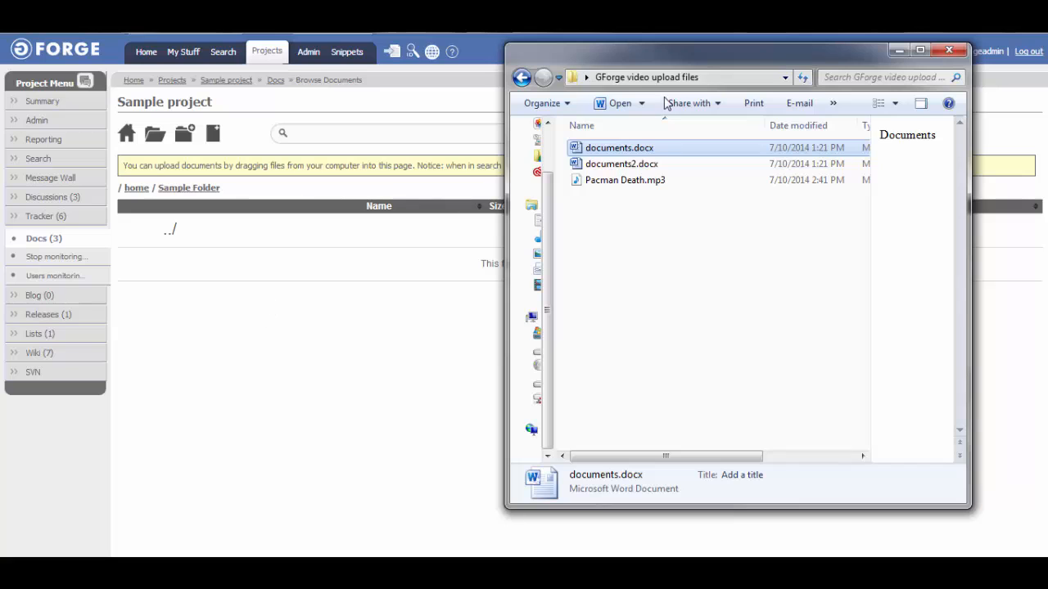
drag(637, 152, 244, 237)
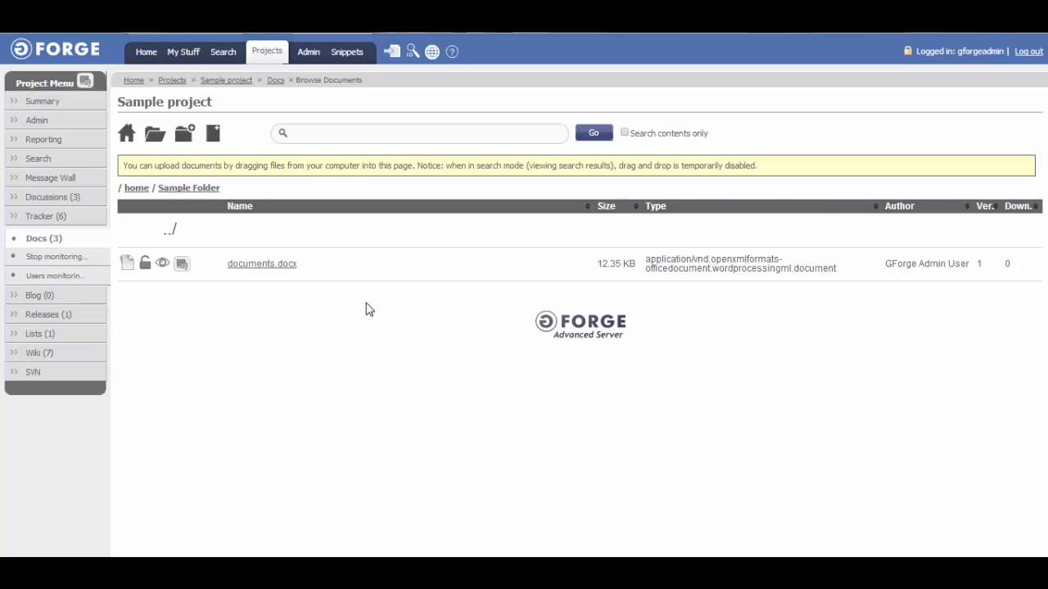
Upload documents.docx to the HOWTOs folder with the file upload dialog and copy the uploaded file's link address
click(187, 188)
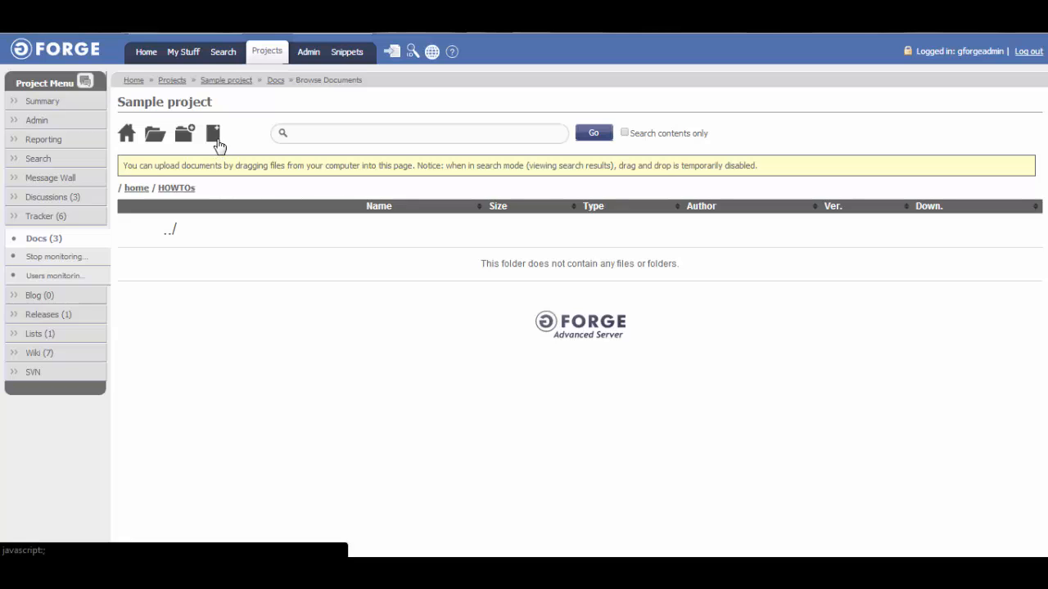
click(214, 142)
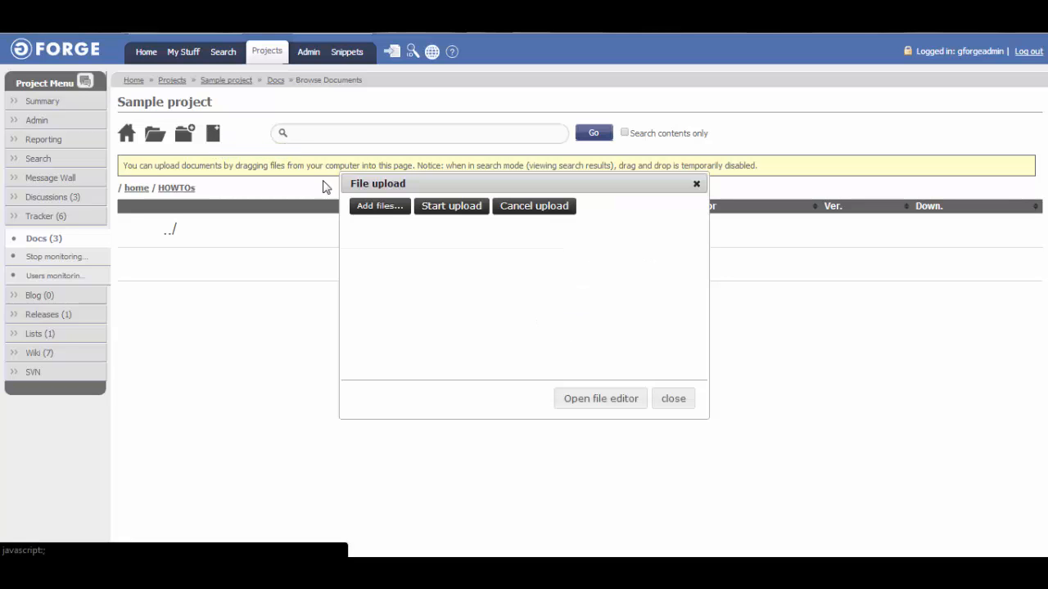
click(387, 207)
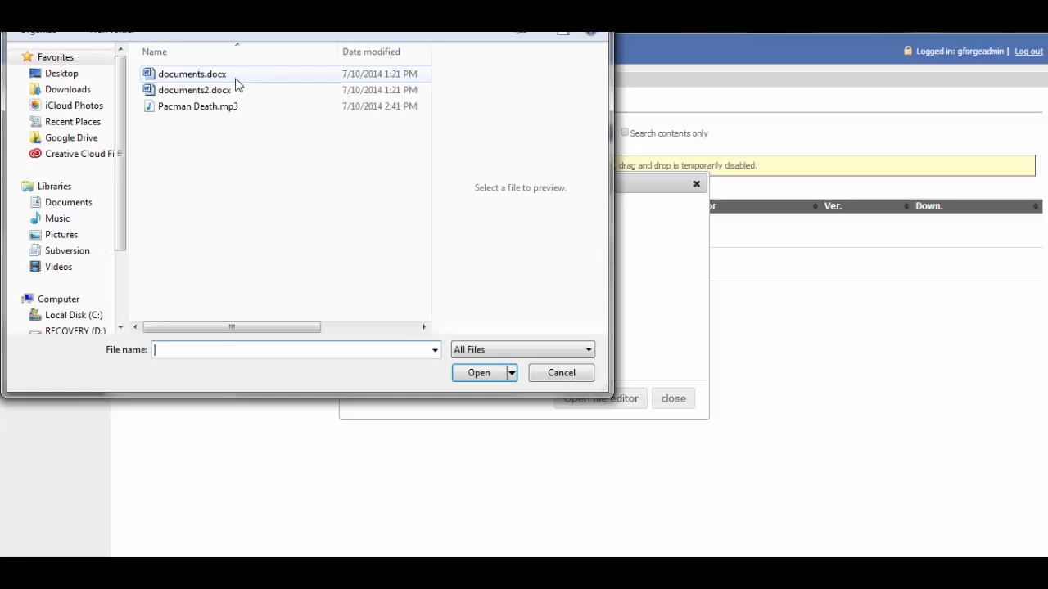
click(238, 74)
click(481, 374)
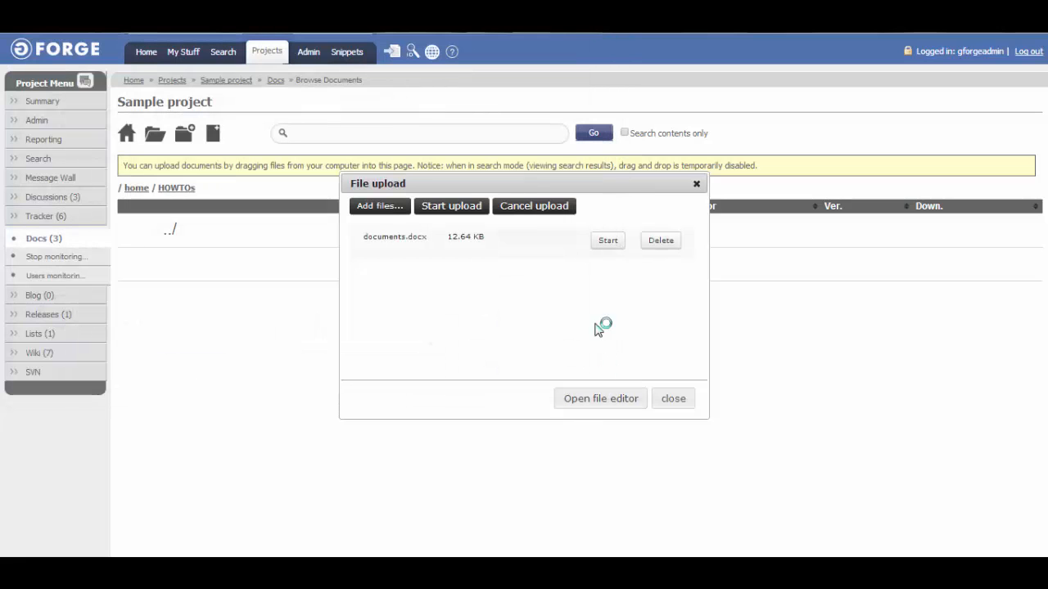
click(607, 243)
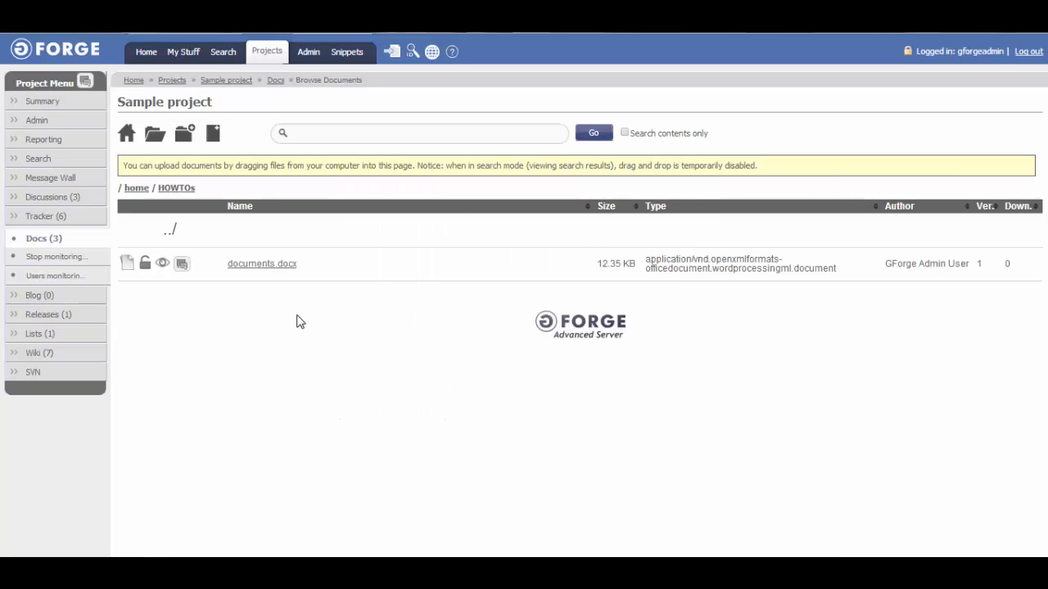
right_click(258, 263)
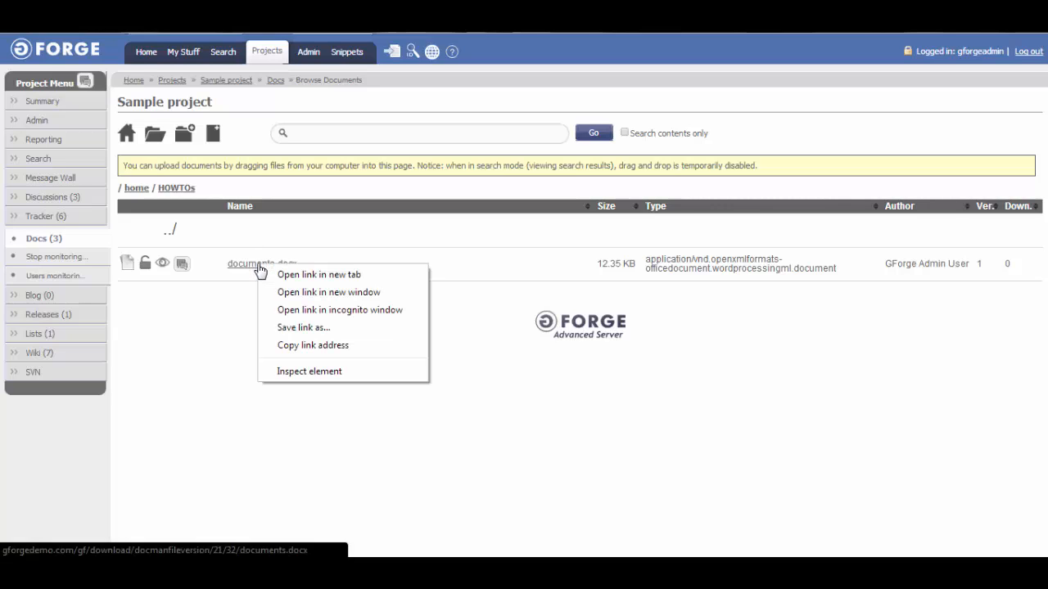
click(352, 349)
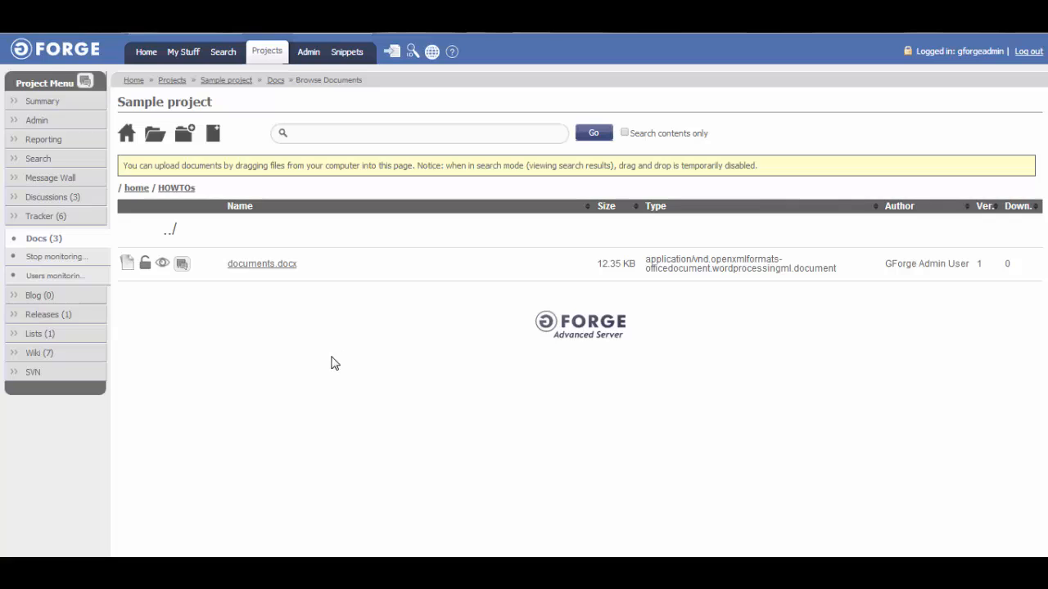
Upload documents2.docx as a new version of documents.docx from its file details and close the details
click(128, 274)
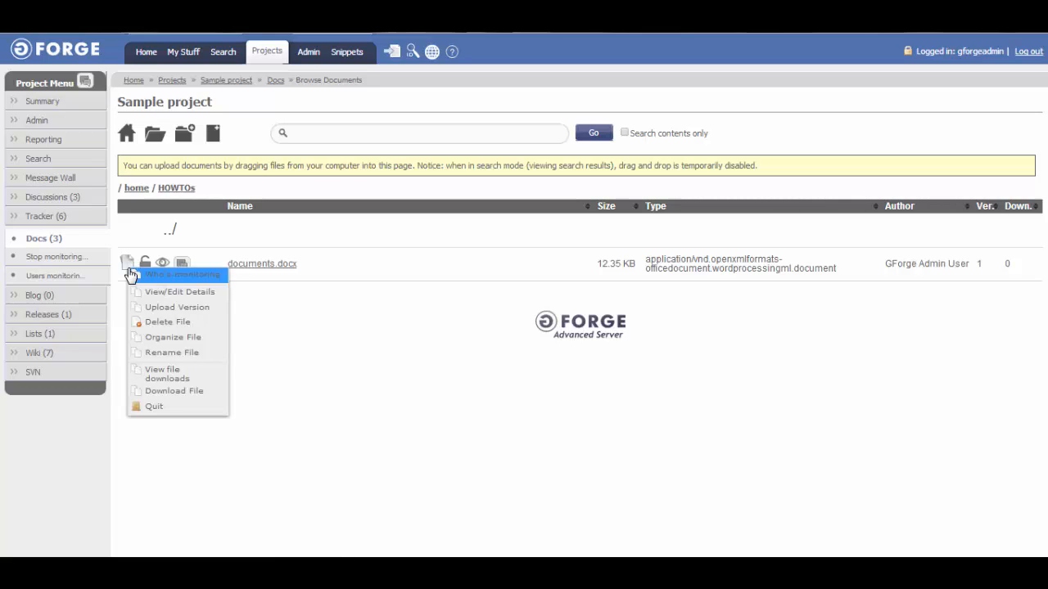
click(195, 293)
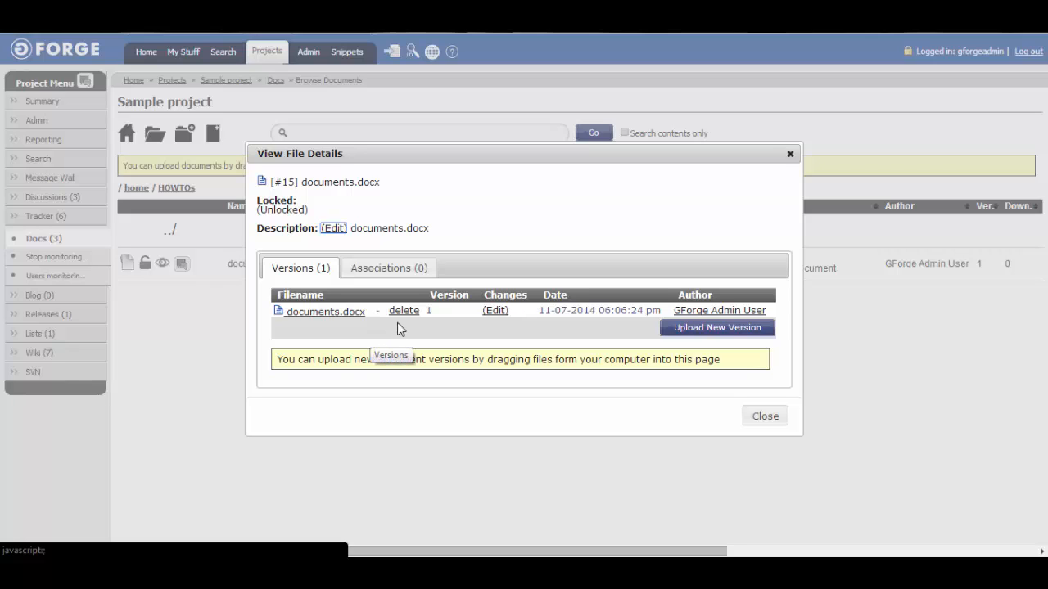
click(747, 332)
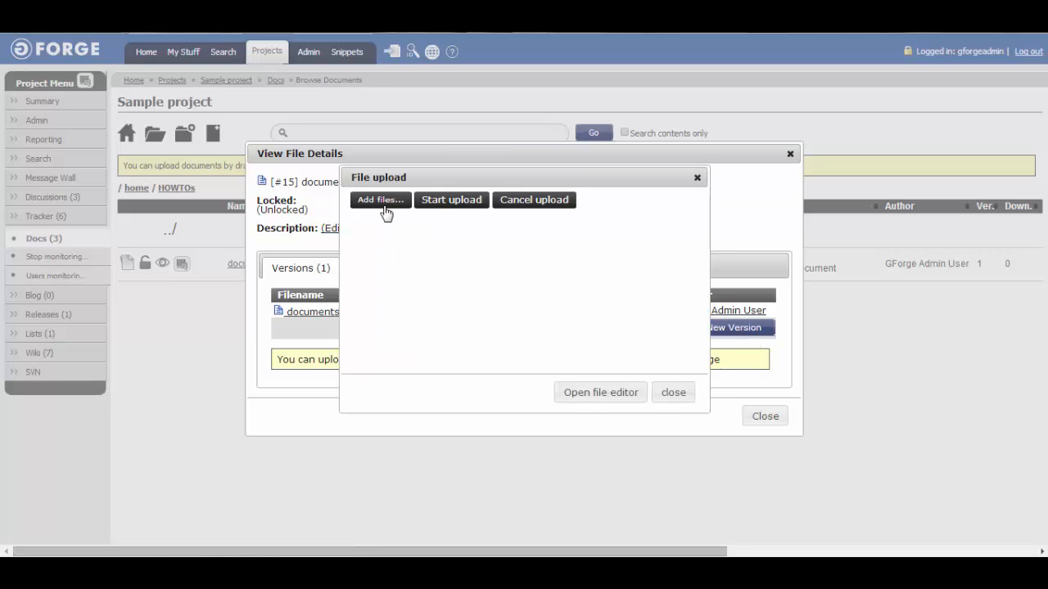
click(388, 205)
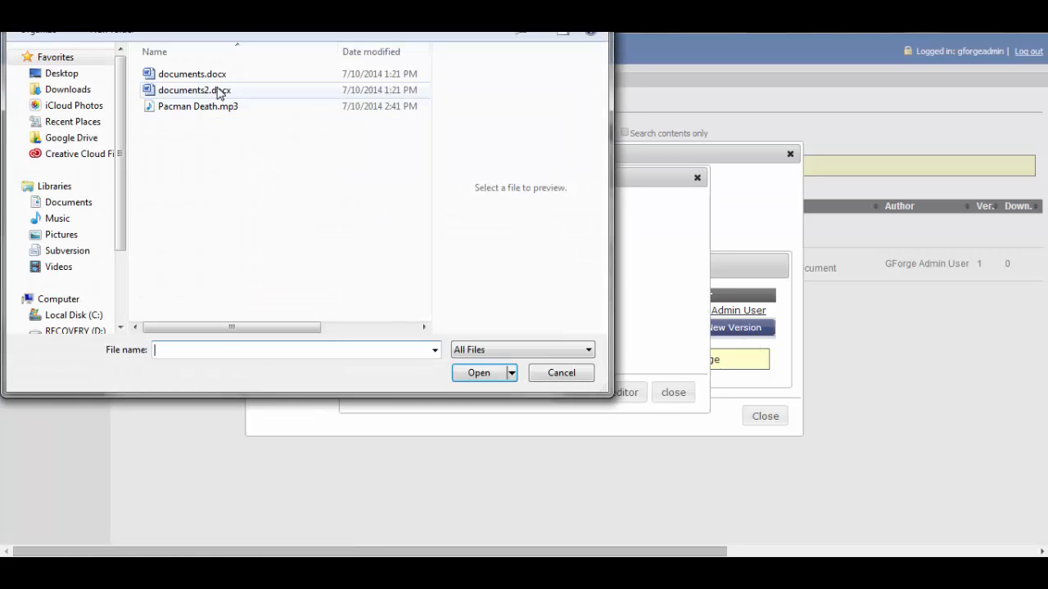
click(217, 90)
click(489, 374)
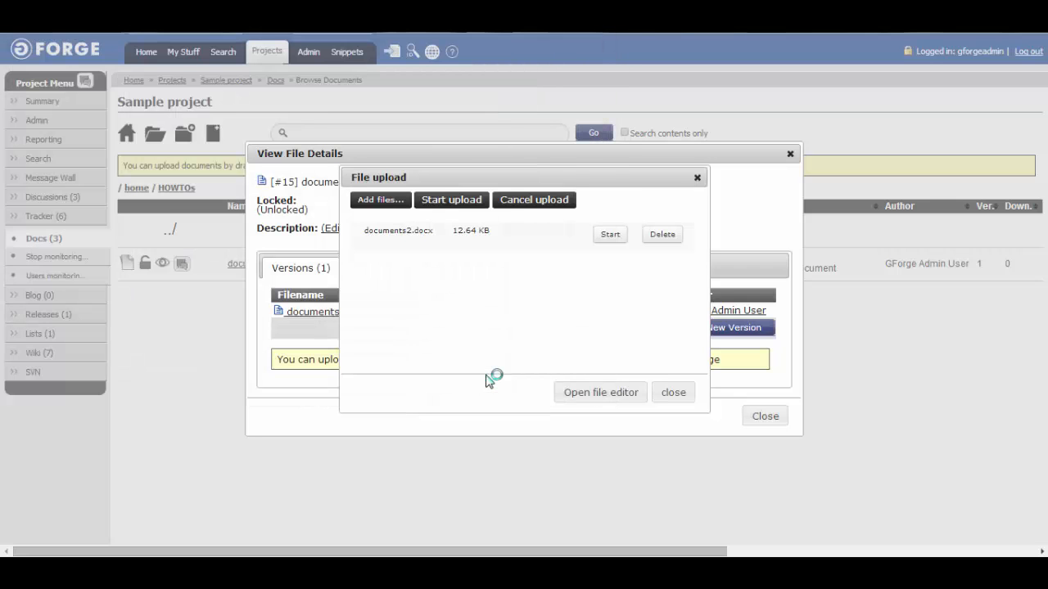
click(610, 235)
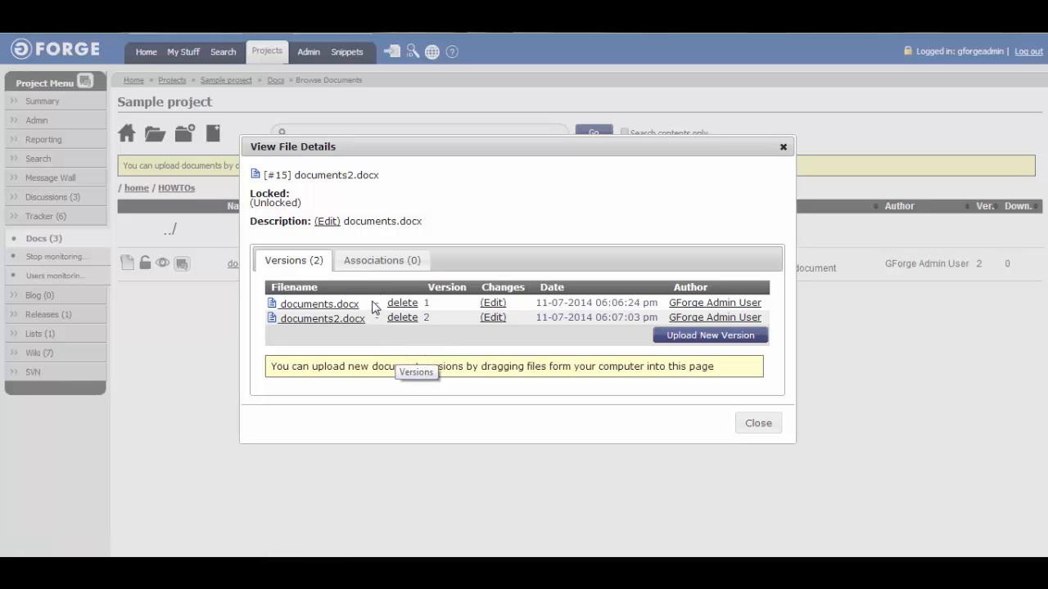
click(757, 423)
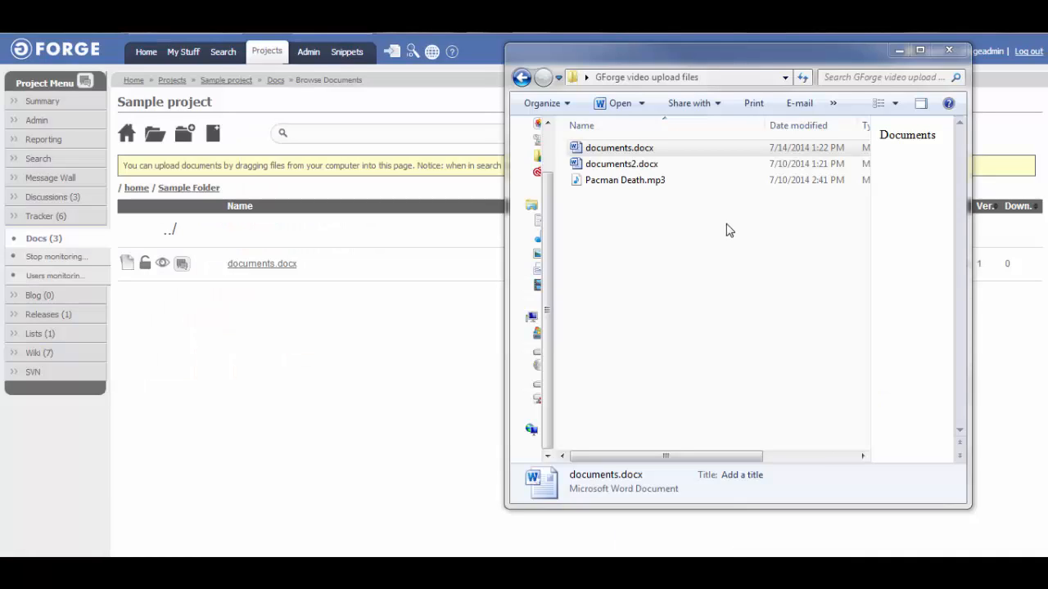
Upload documents.docx from the local GForge video upload files folder onto the existing documents.docx in Sample Folder
click(700, 154)
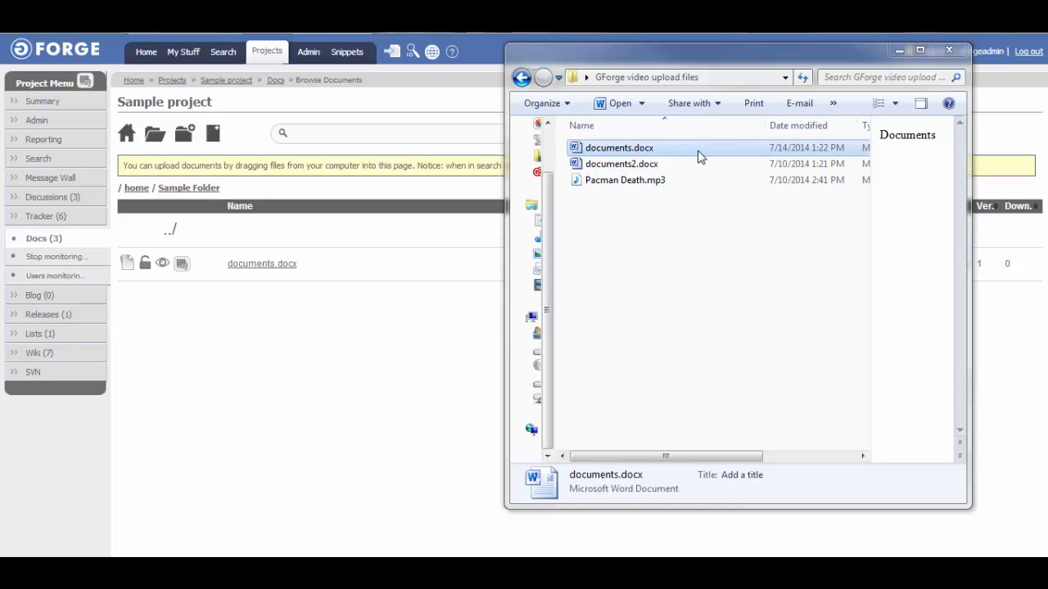
drag(705, 156, 277, 272)
click(608, 240)
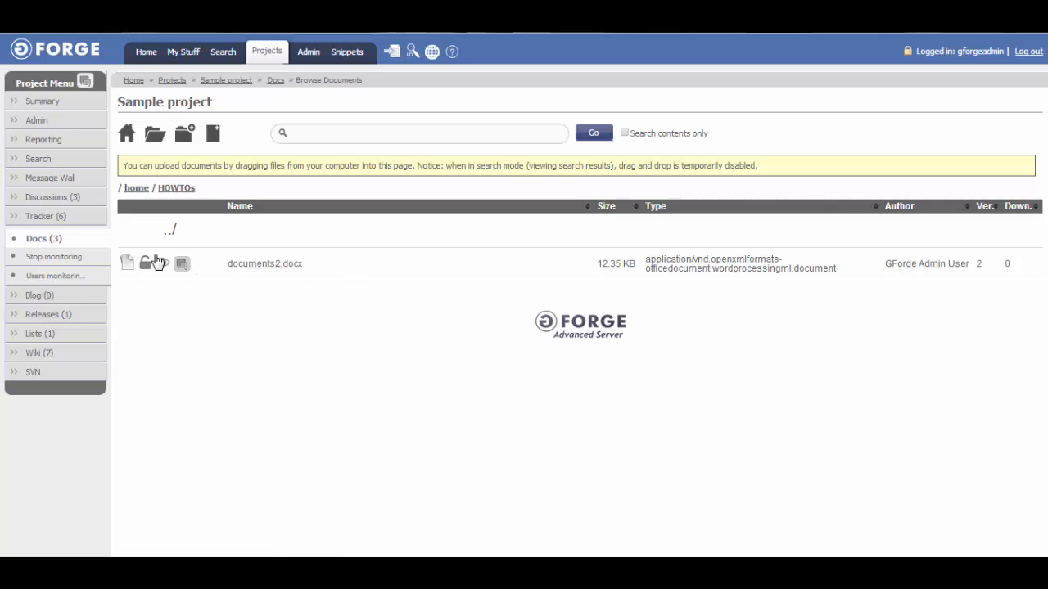
Try to rename documents2.docx in the HOWTOs folder as Documents
click(128, 263)
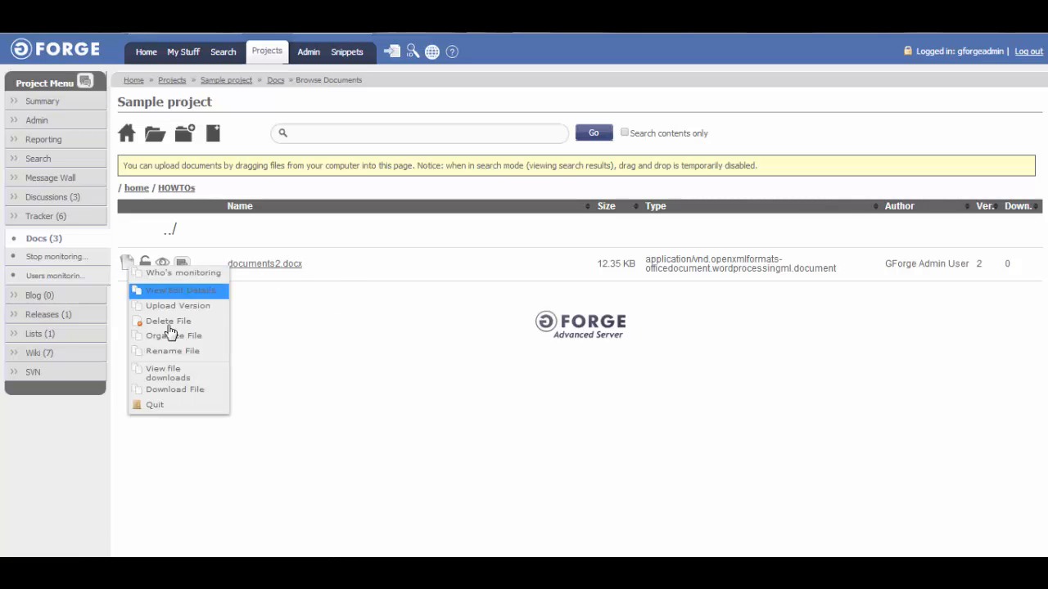
click(193, 354)
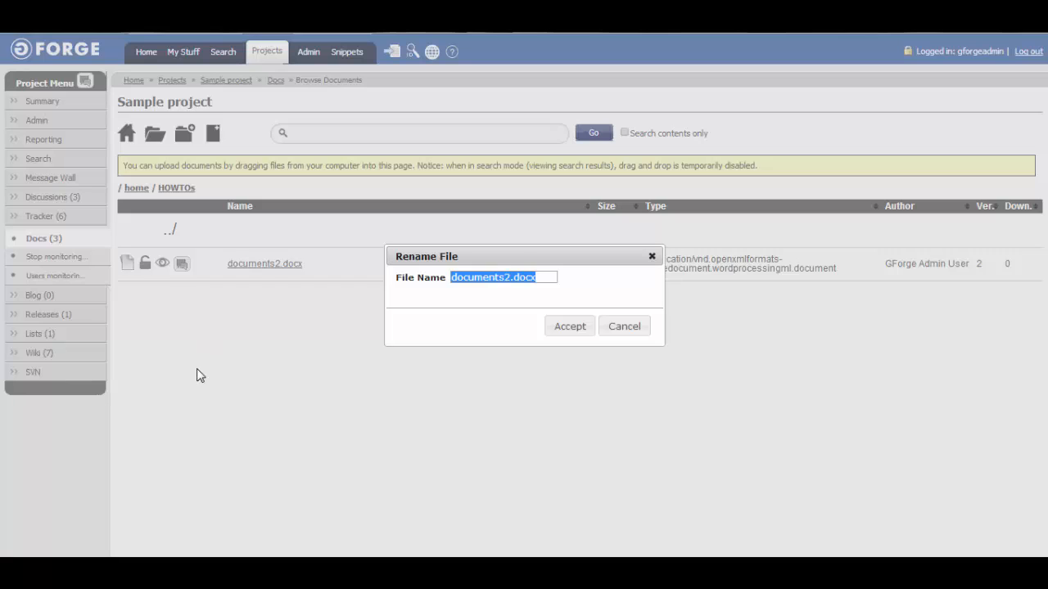
text(Documen)
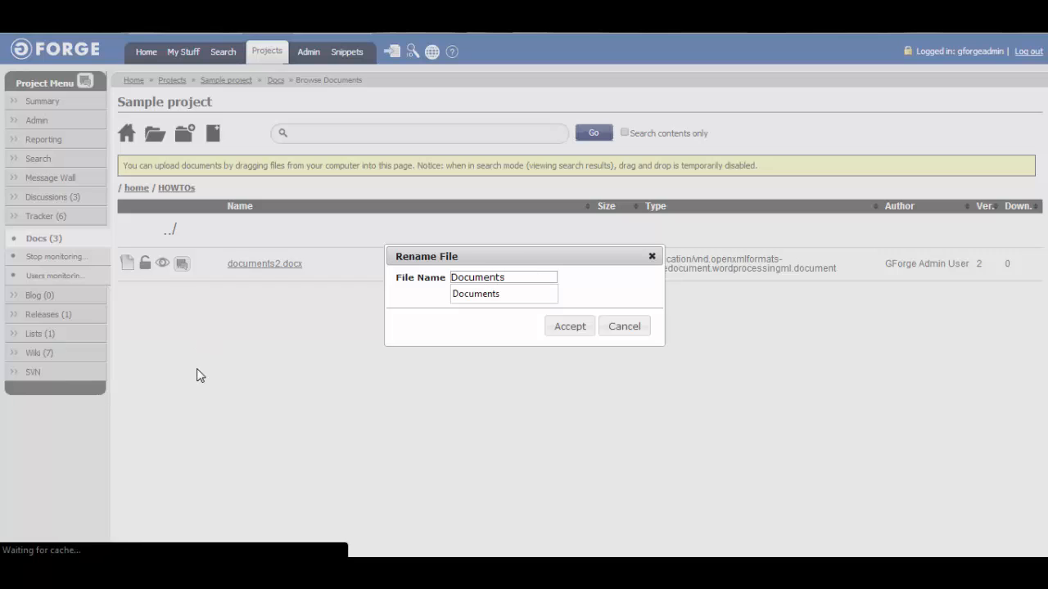
click(575, 329)
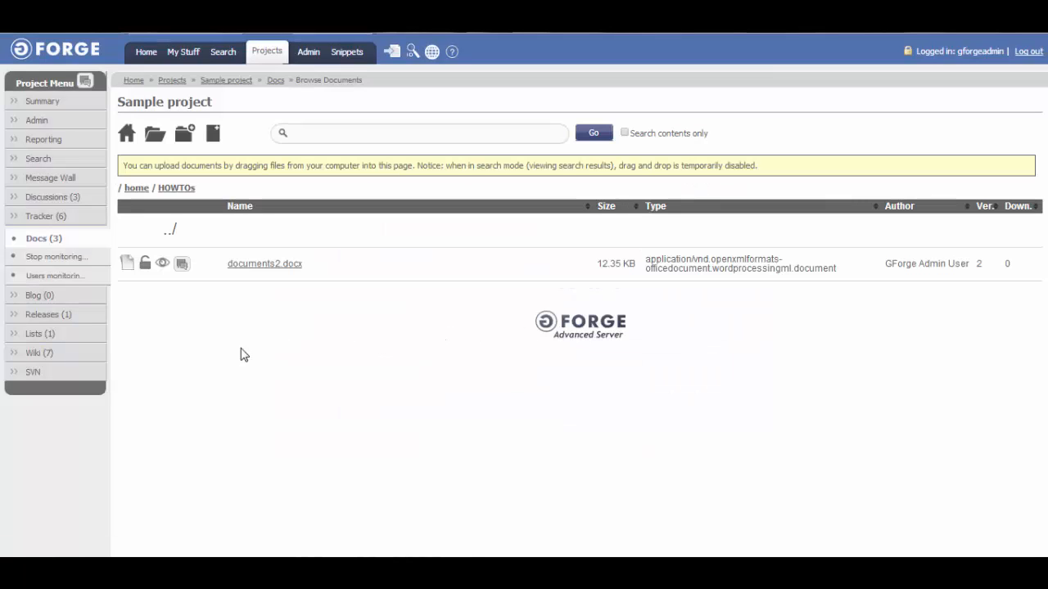
Delete documents2.docx from the HOWTOs folder and dismiss the confirmation
click(129, 269)
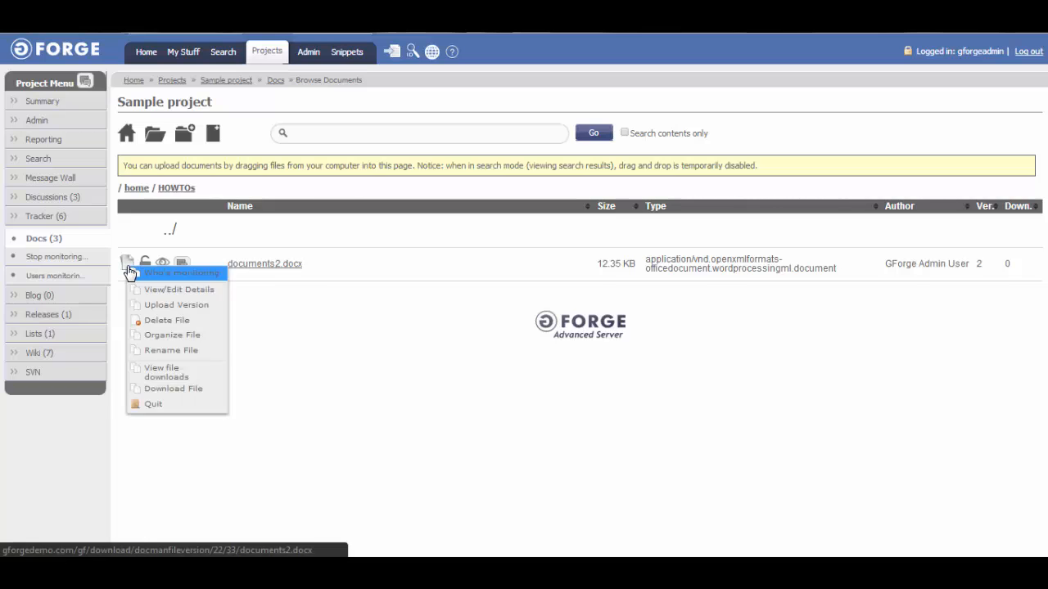
click(197, 326)
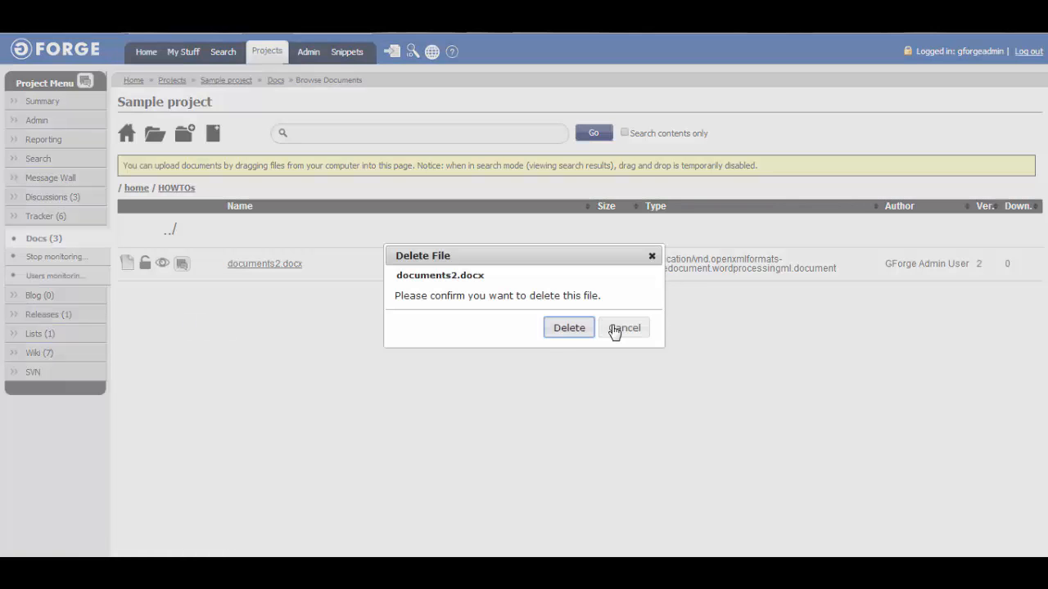
click(563, 339)
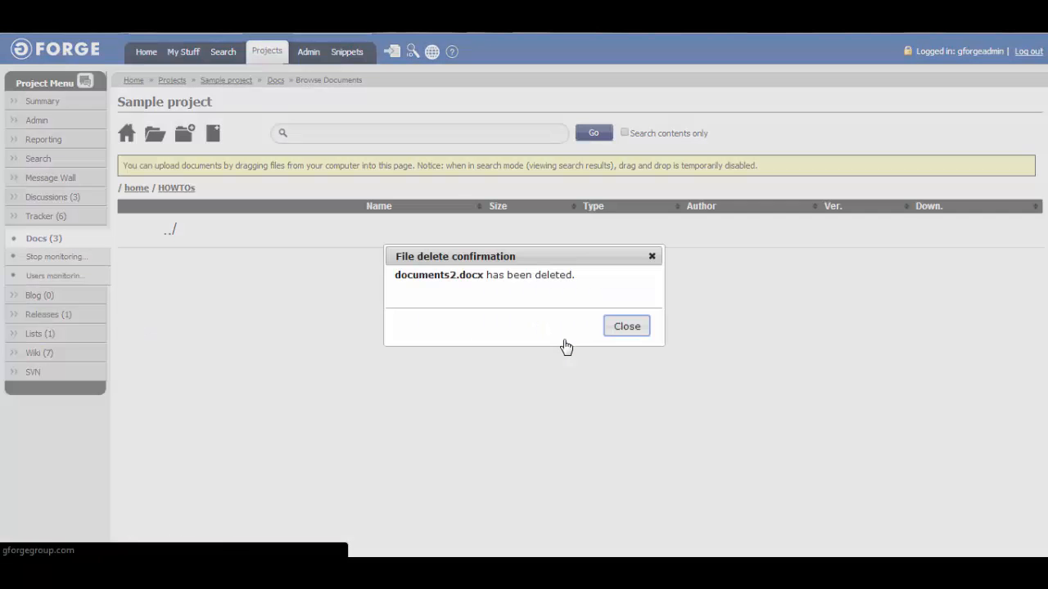
click(627, 327)
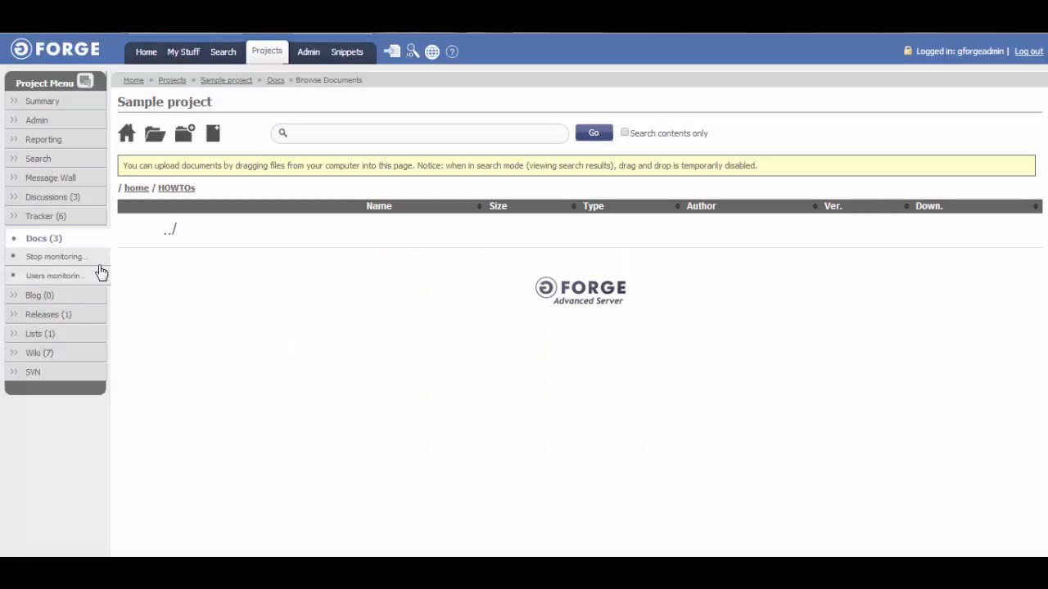
Go from the home folder into Test Folder and set monitoring for Documentation.docx
click(139, 188)
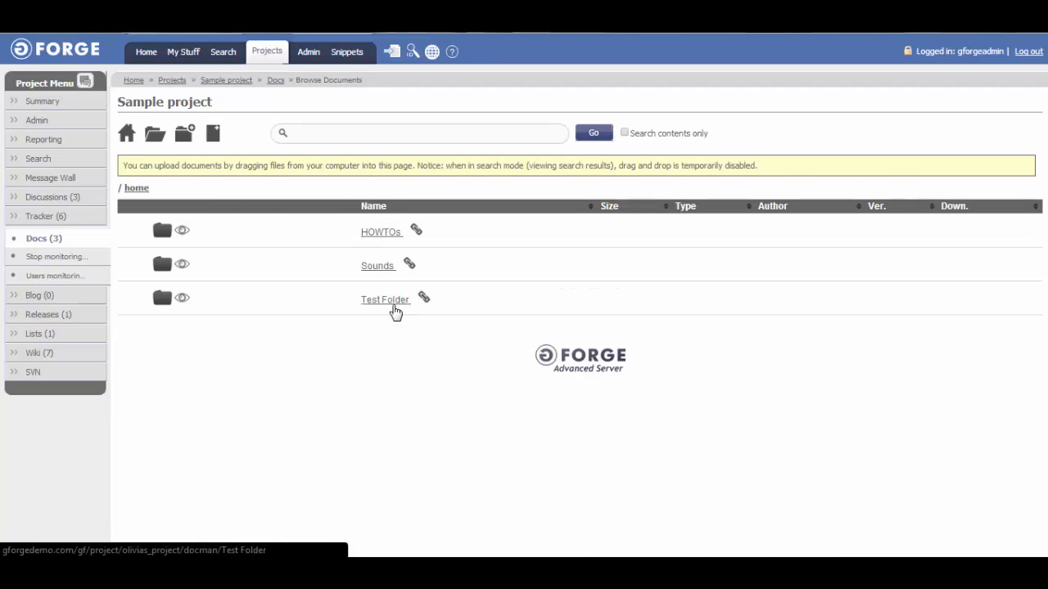
click(395, 309)
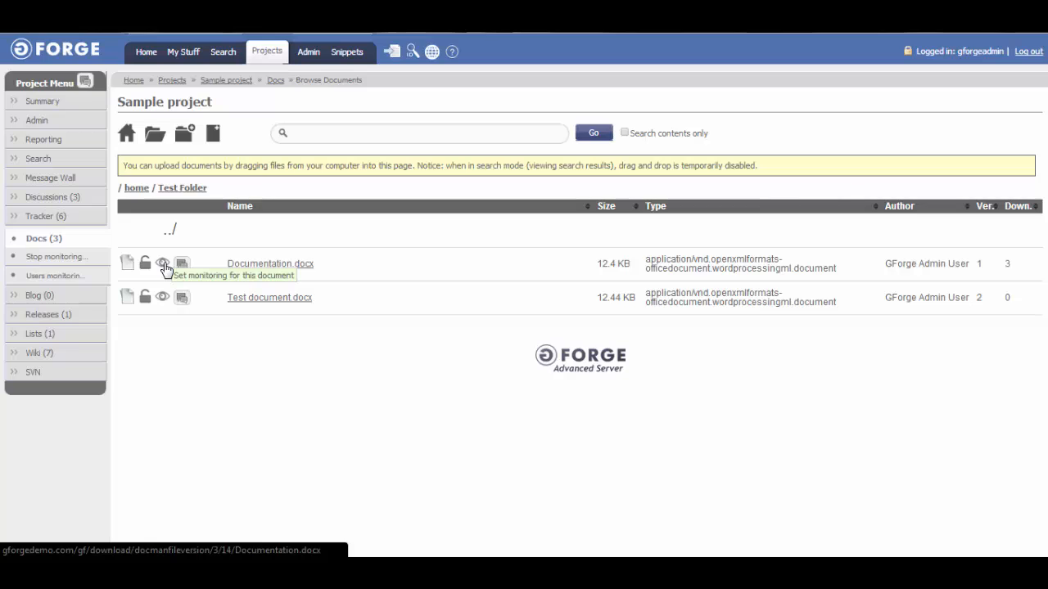
click(164, 264)
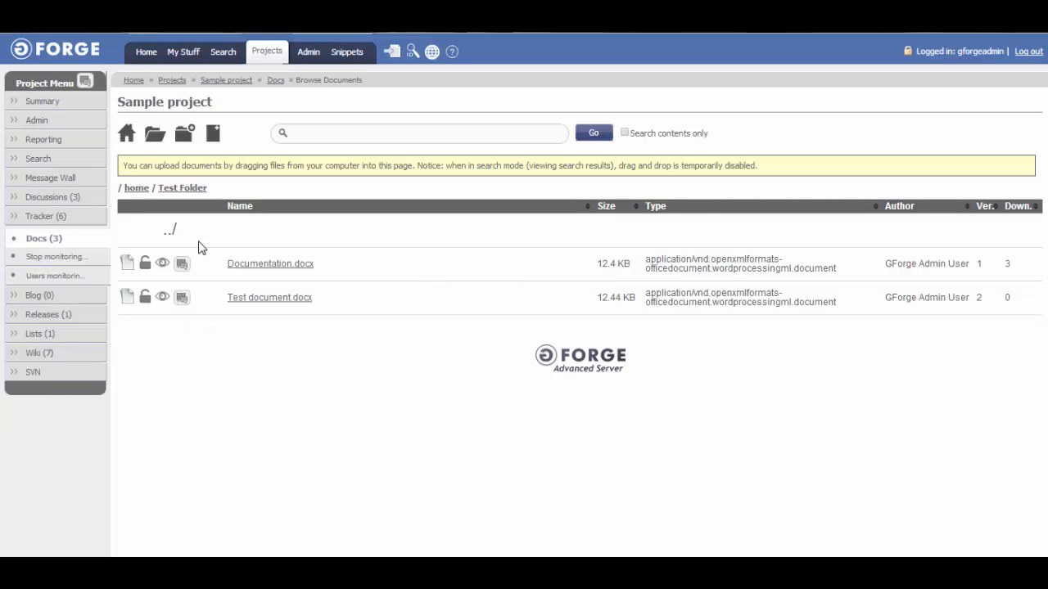
Lock Documentation.docx in Test Folder and unlock it again
click(145, 265)
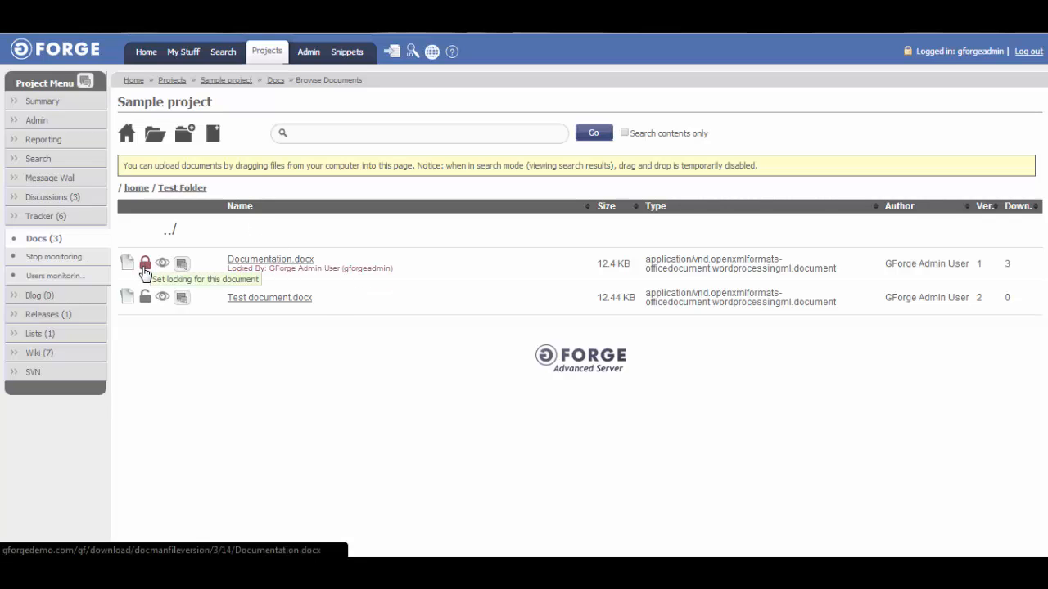
click(144, 267)
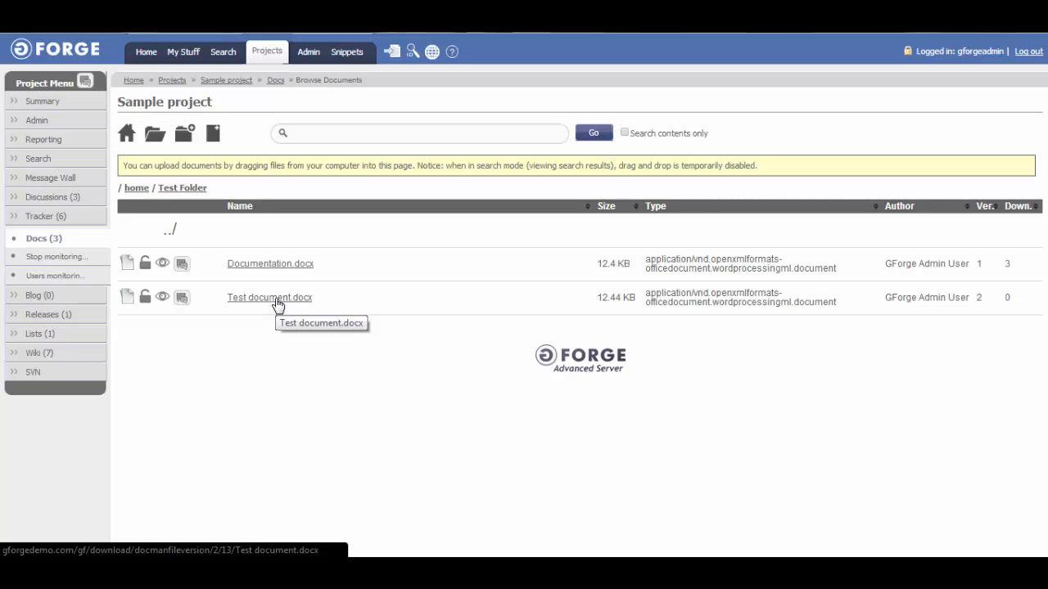
Open the discussion for Documentation.docx and switch to the Test document.docx discussion
click(181, 266)
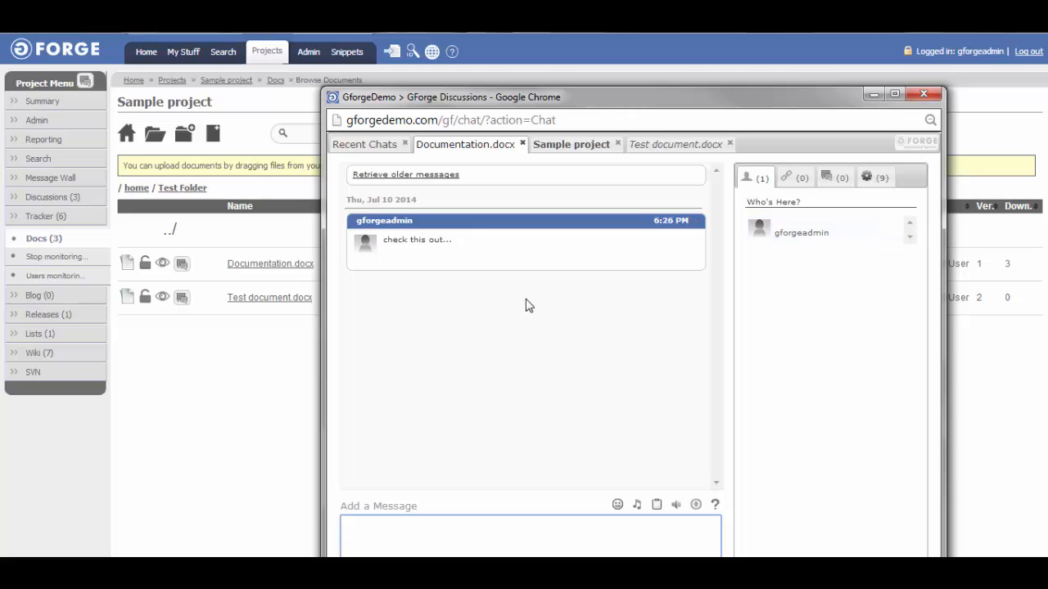
click(678, 143)
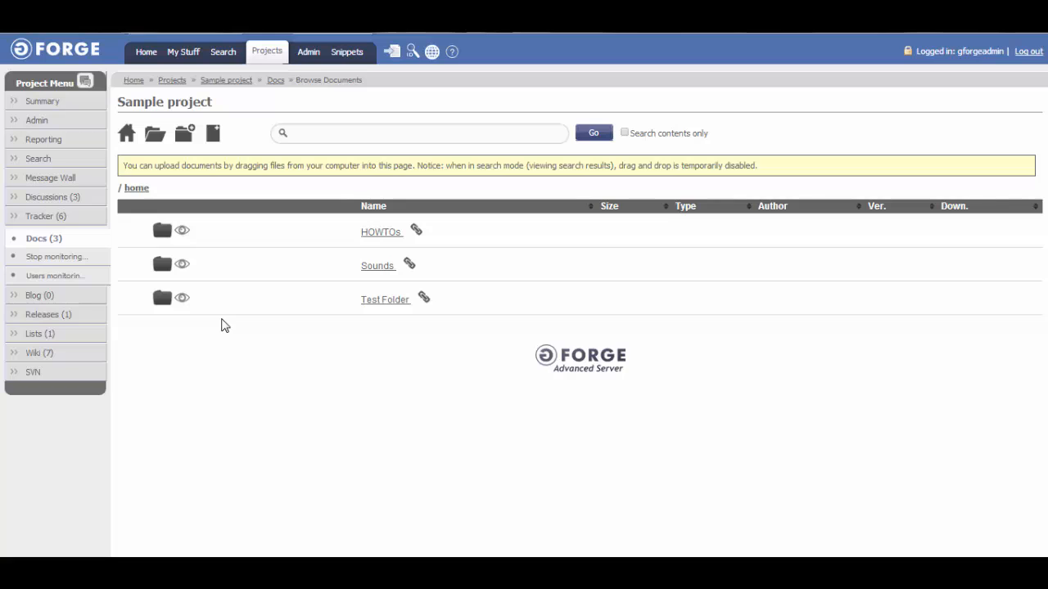
Create a public folder named Sample Folder in the home folder and return to the project's documents
click(186, 139)
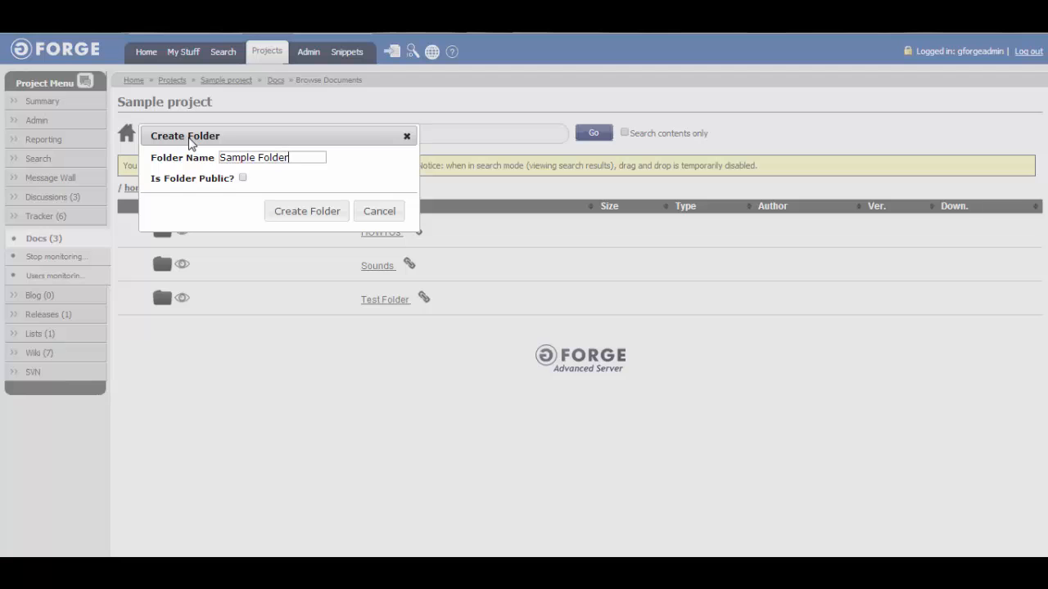
click(243, 179)
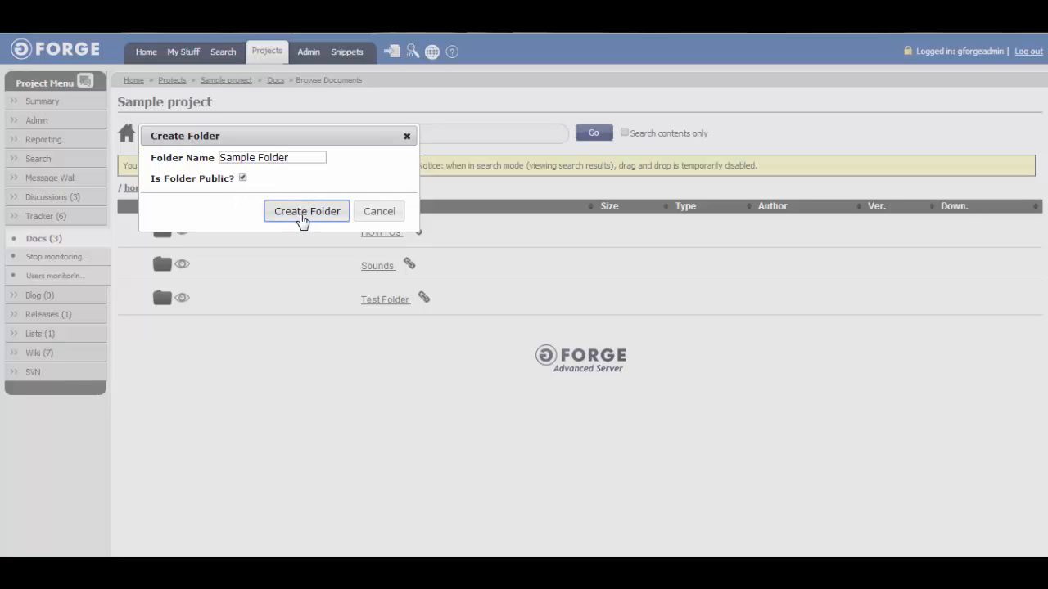
click(302, 219)
click(363, 217)
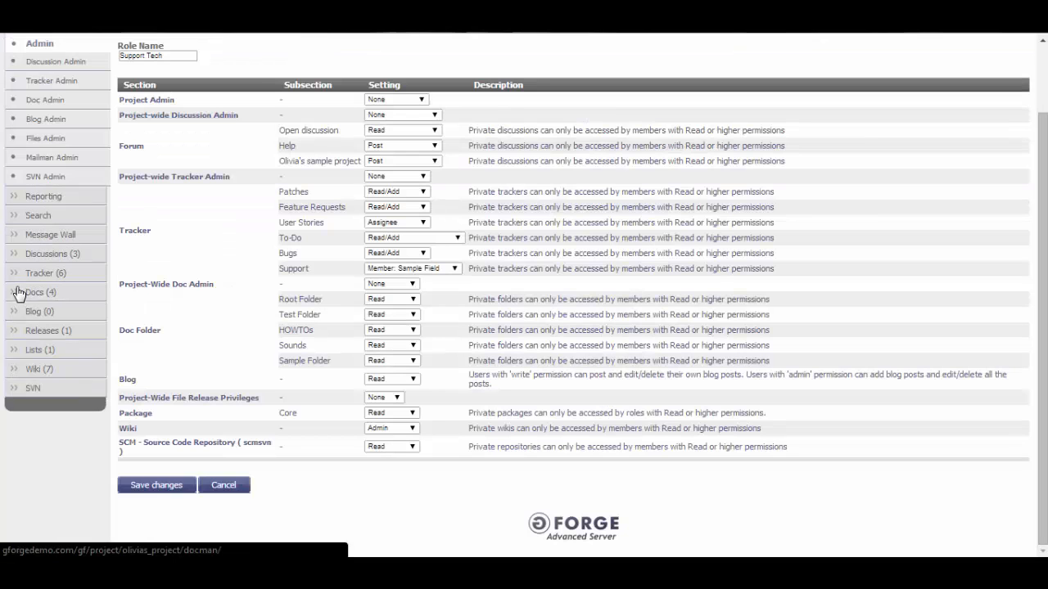
click(18, 294)
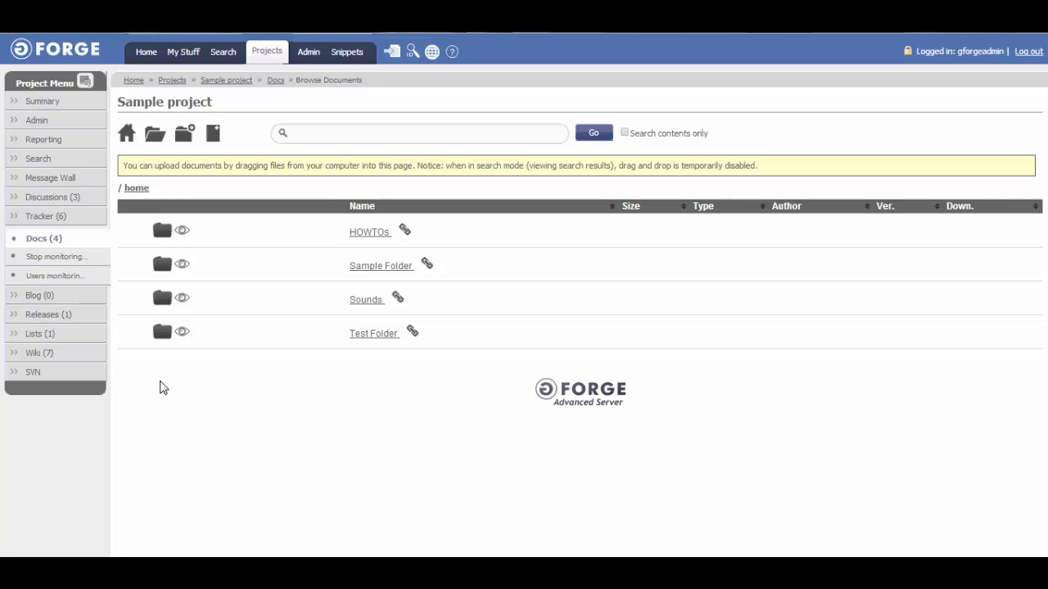
Open the Support Tech role for editing from the project's administration options
click(29, 123)
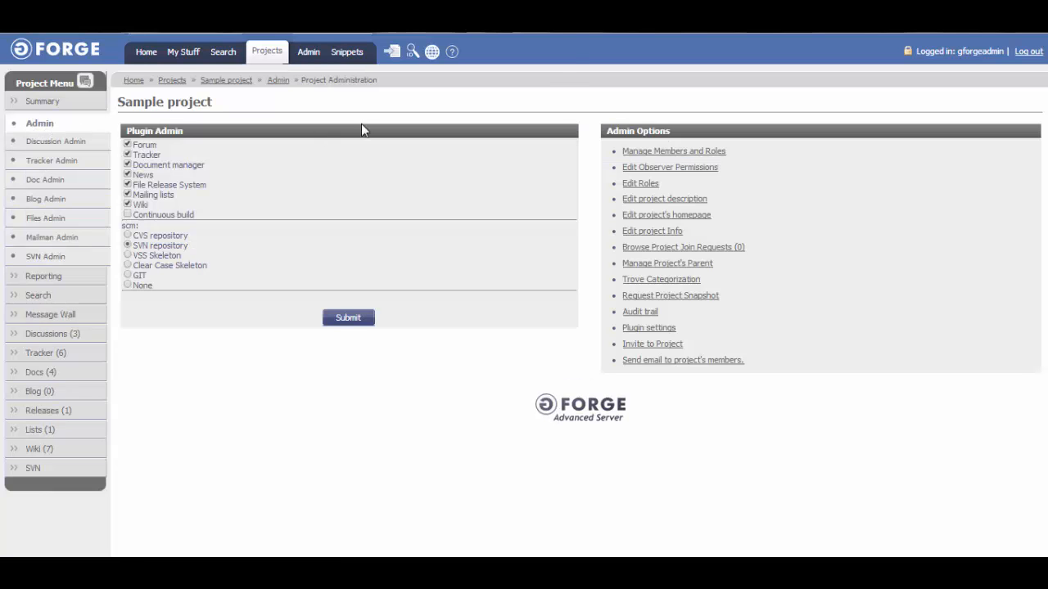
click(647, 186)
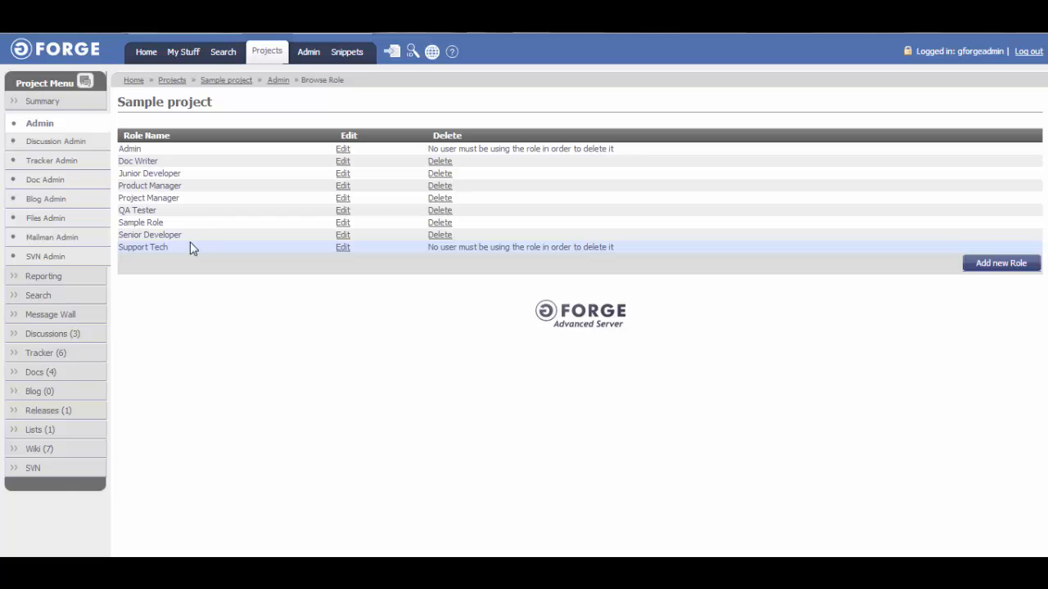
click(343, 248)
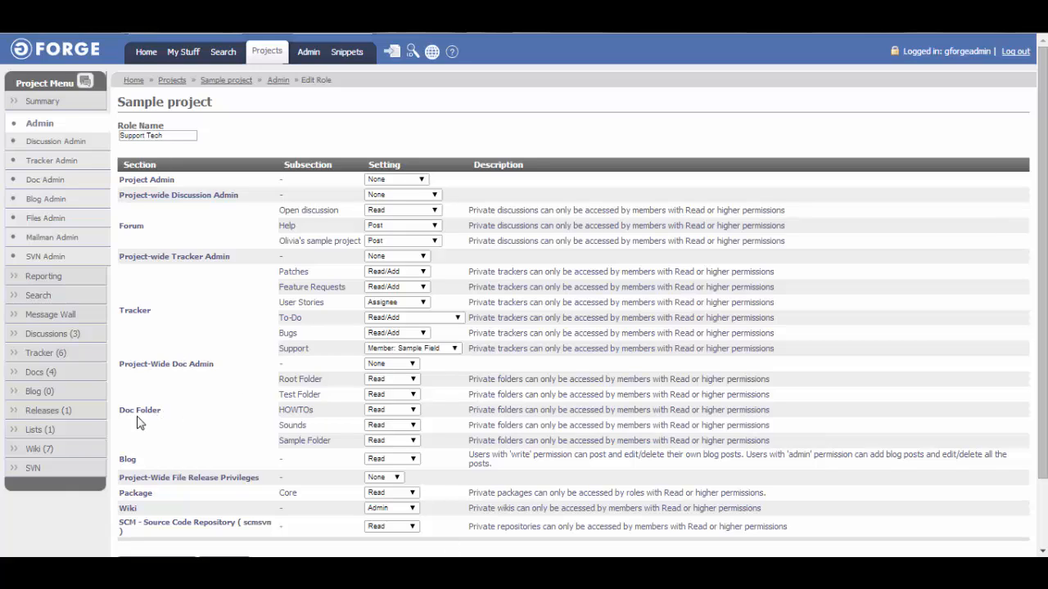
Try the Doc Admin setting for Project-Wide Doc Admin on the Support Tech role and revert it to None
click(412, 363)
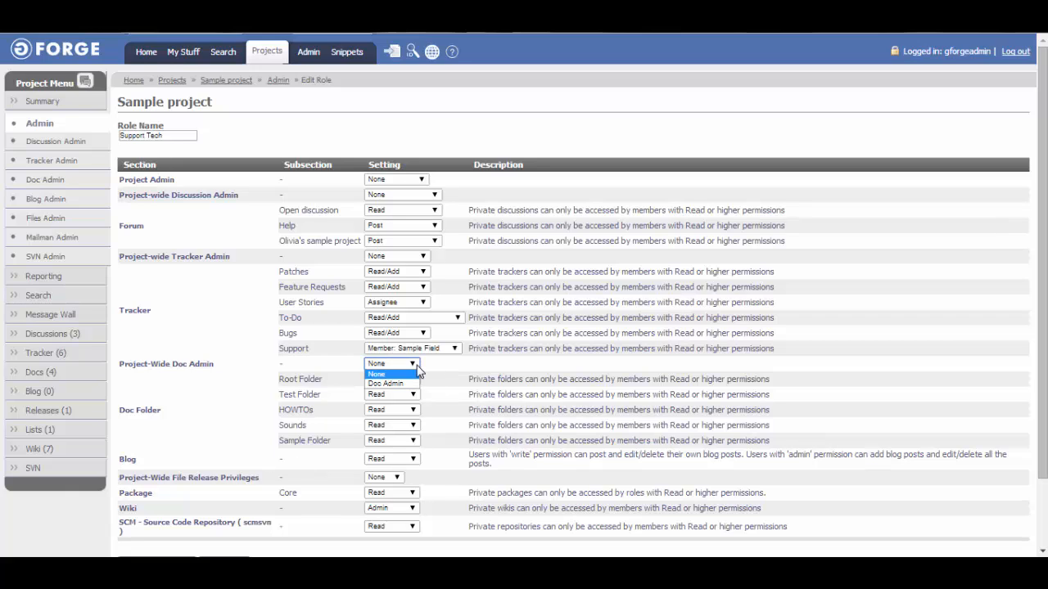
click(405, 385)
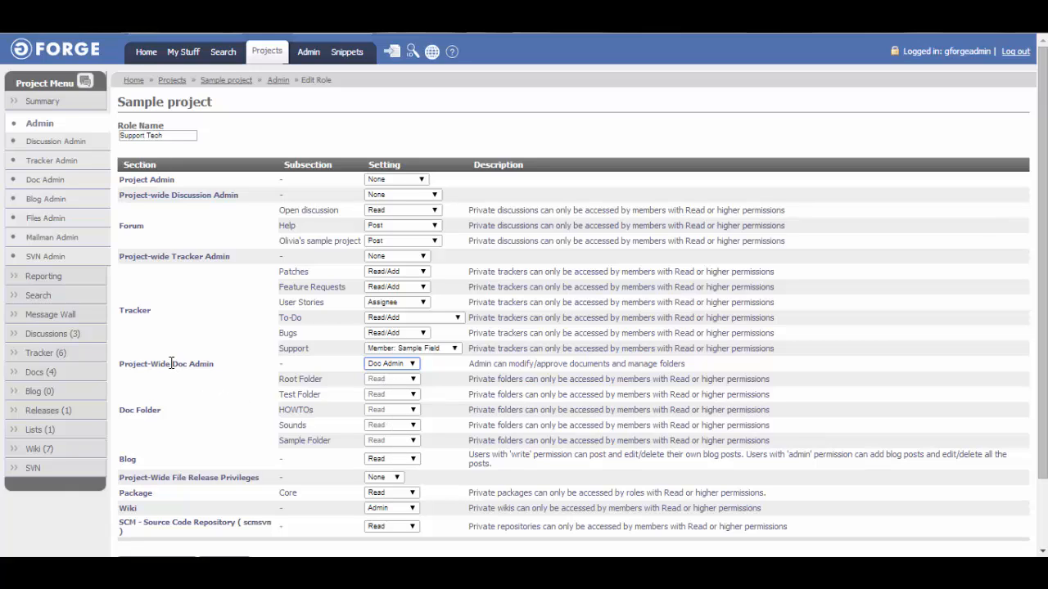
click(413, 365)
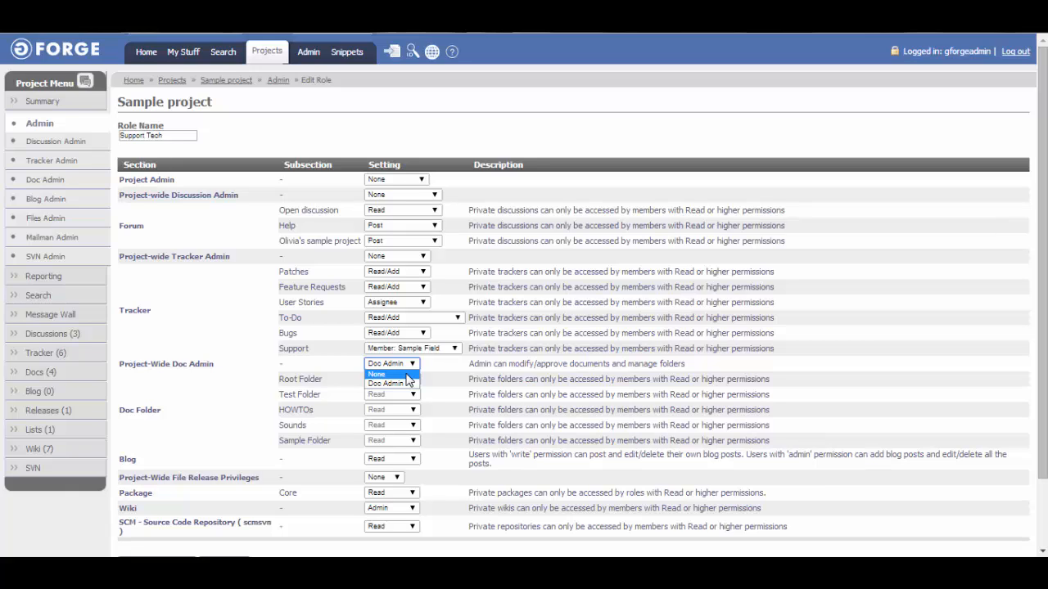
click(406, 374)
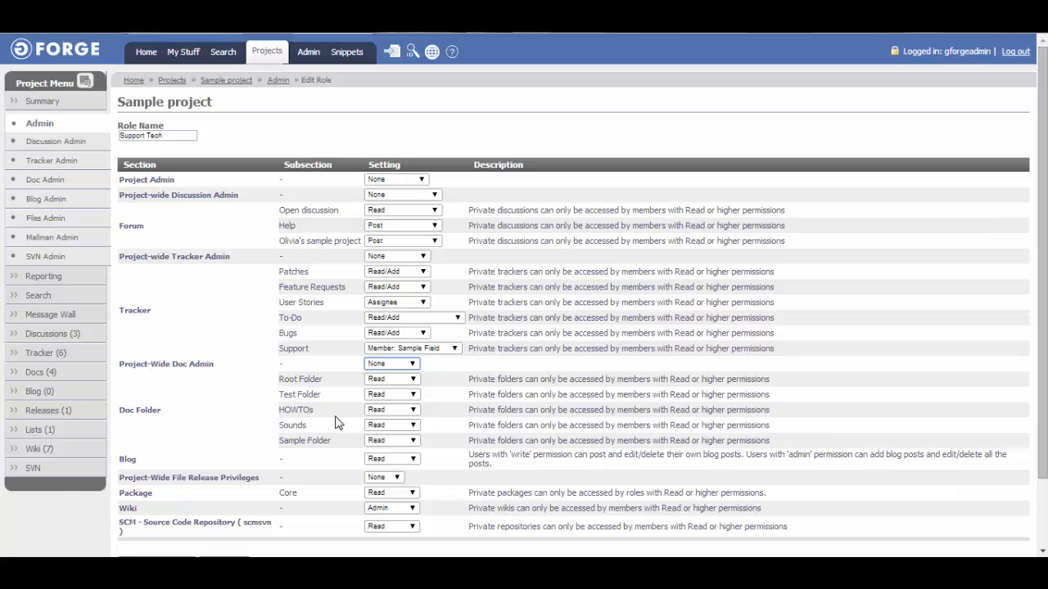
Give the Support Tech role Read/Write on HOWTOs and No Access on Sounds and Sample Folder, and save the changes
click(413, 411)
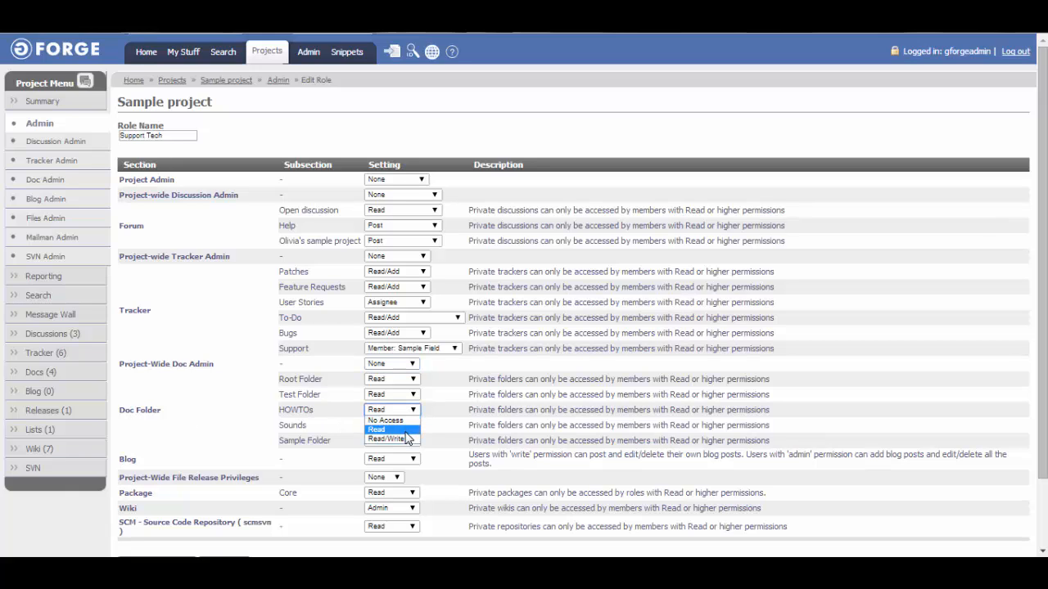
click(411, 440)
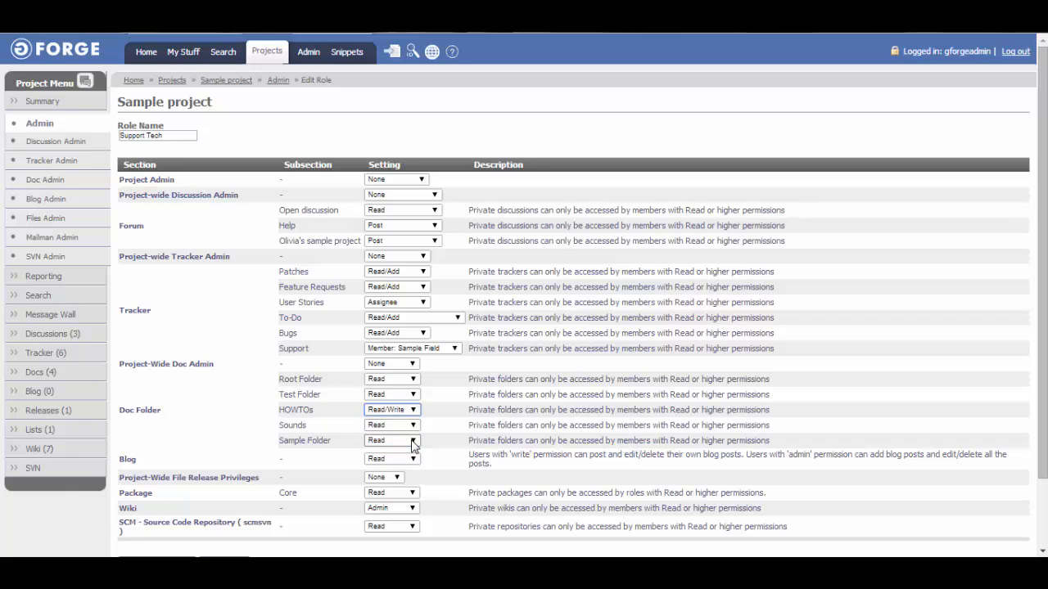
click(412, 425)
click(413, 434)
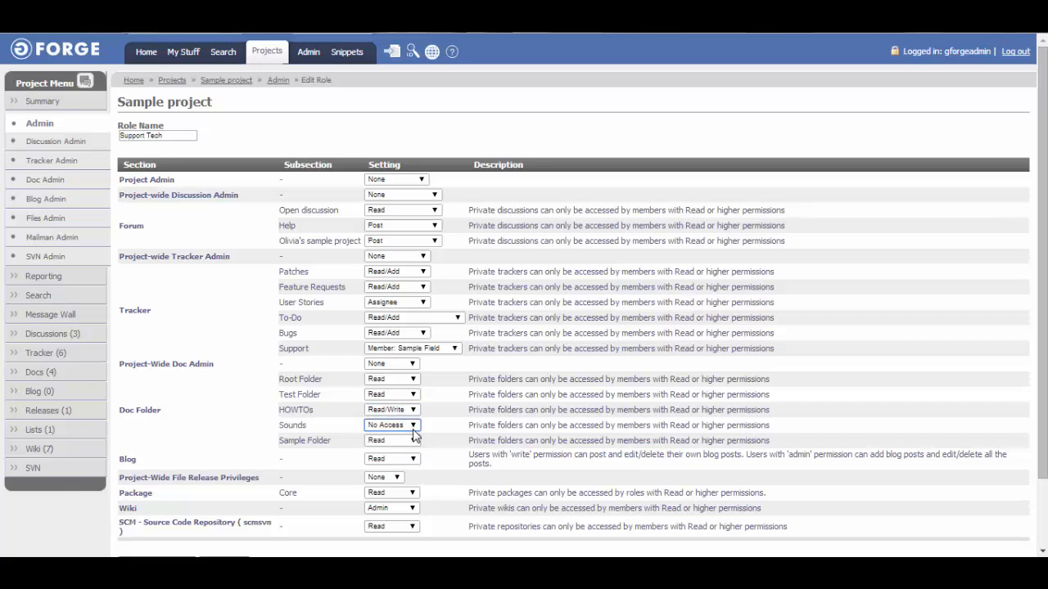
click(407, 446)
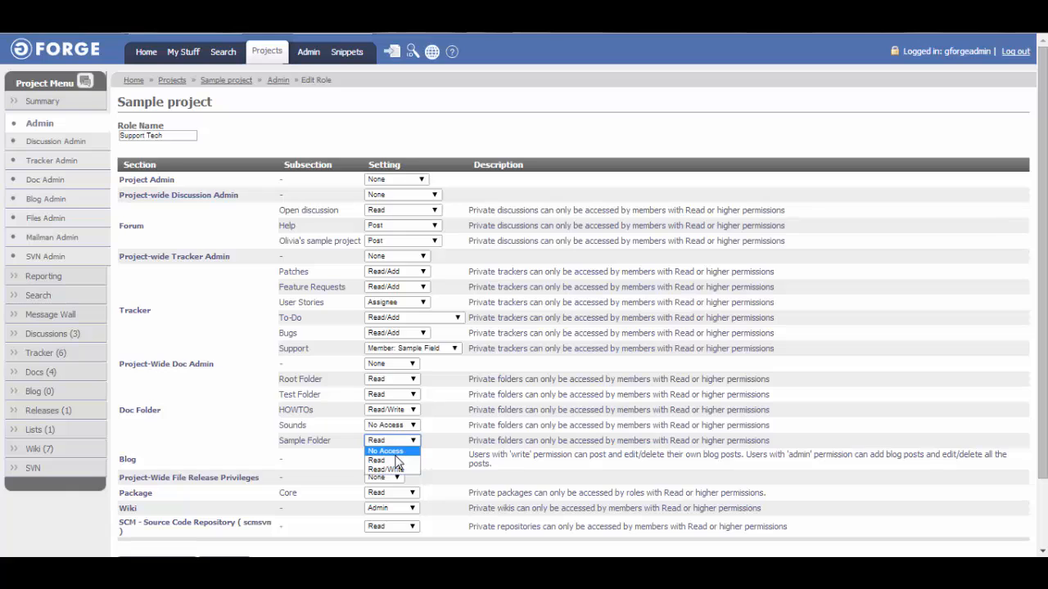
click(406, 450)
scroll(423, 369, down, 2)
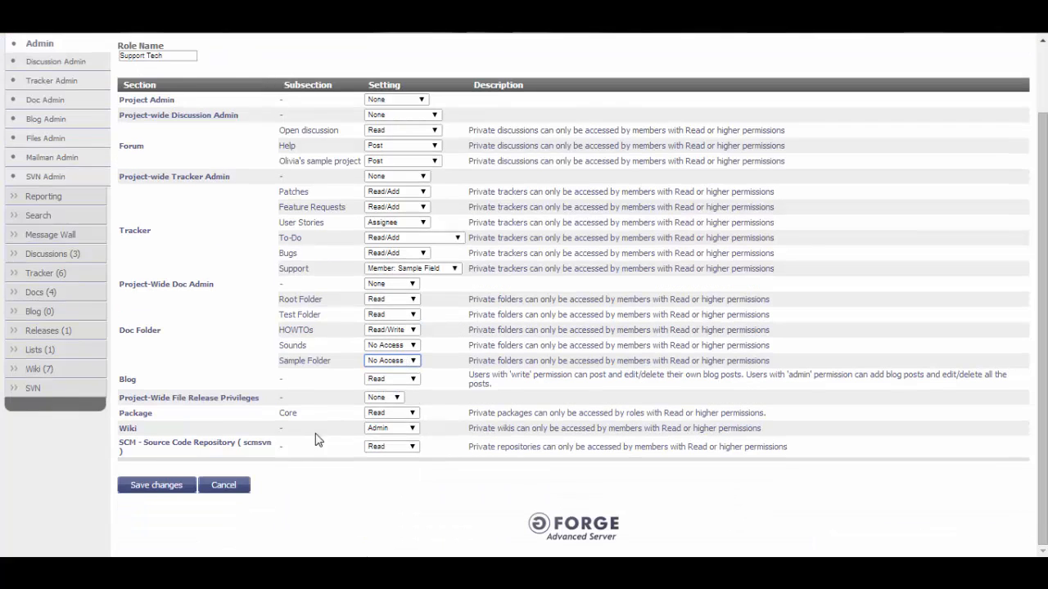
click(174, 486)
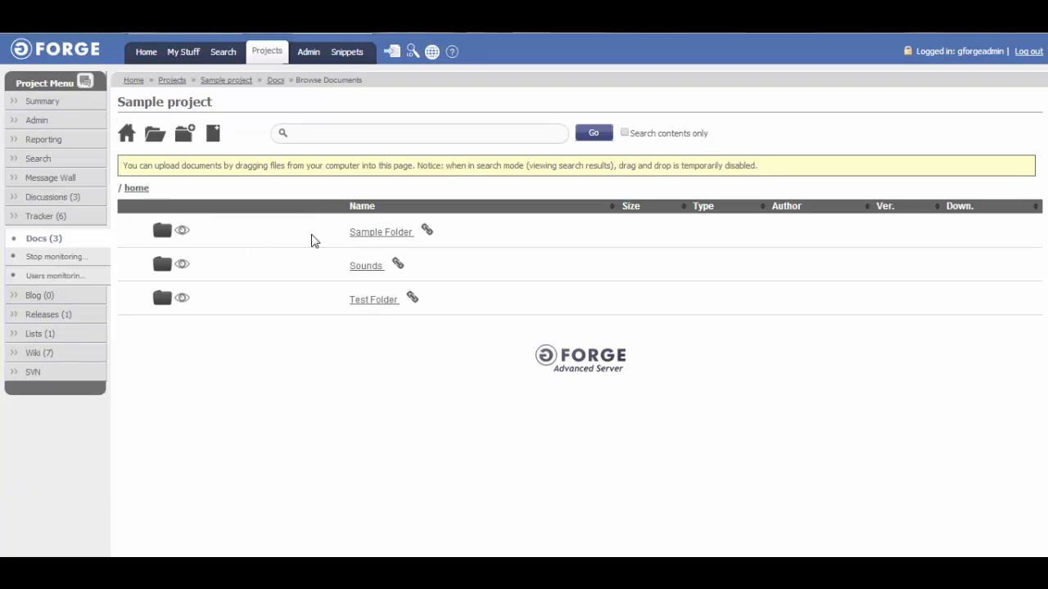
Examine the project's folder tree in the folder organizer, collapse and expand Home, and close the organizer
click(379, 232)
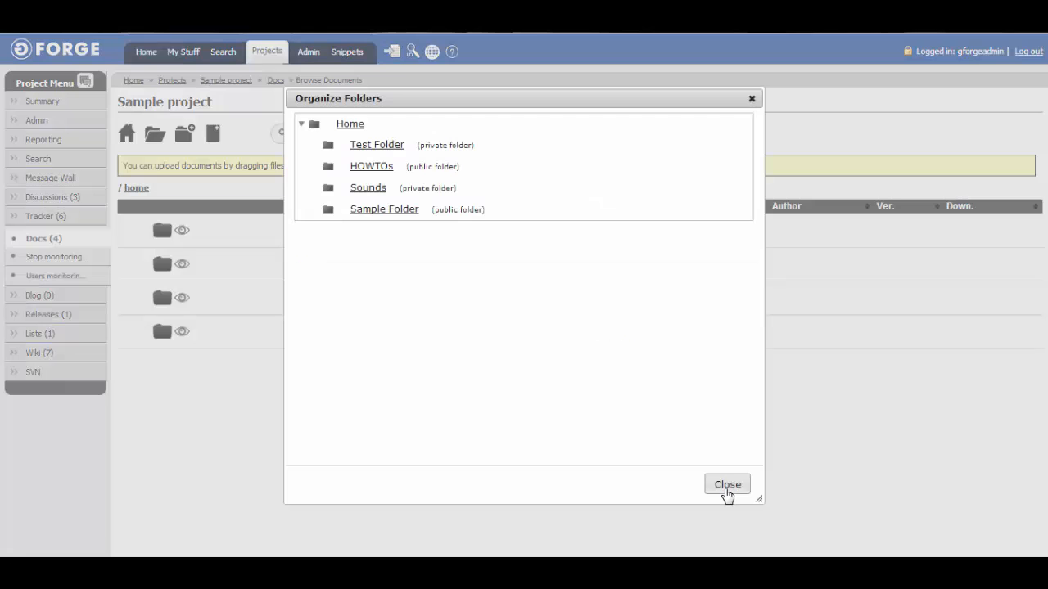
click(726, 493)
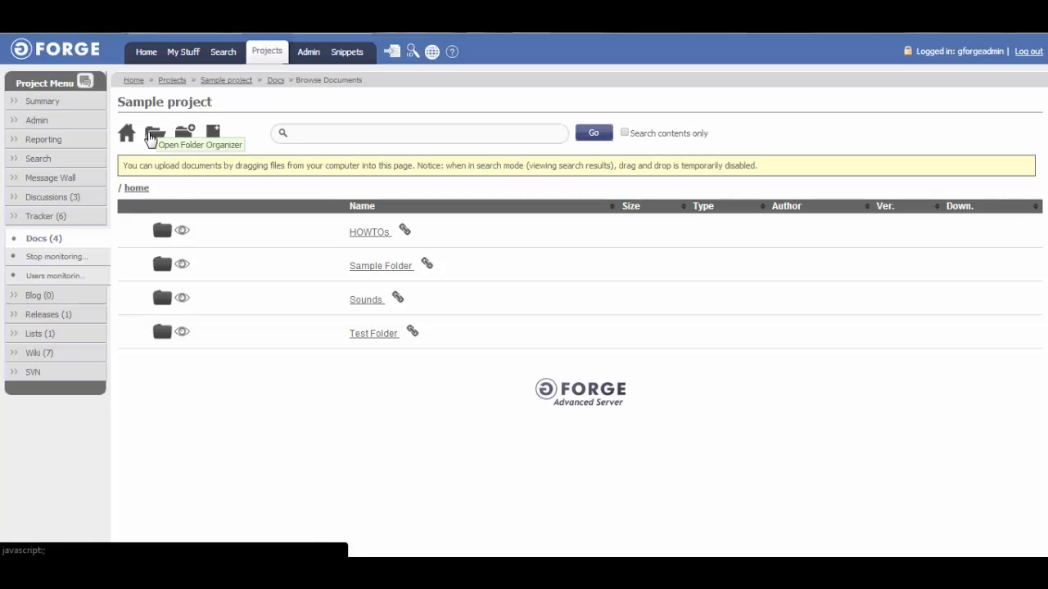
click(151, 136)
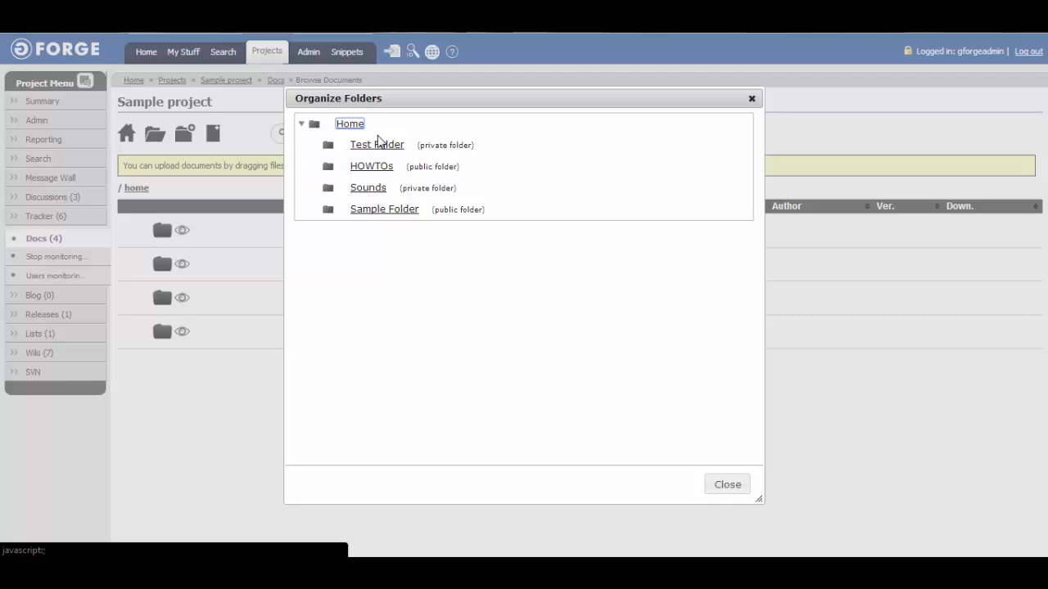
click(302, 124)
click(301, 123)
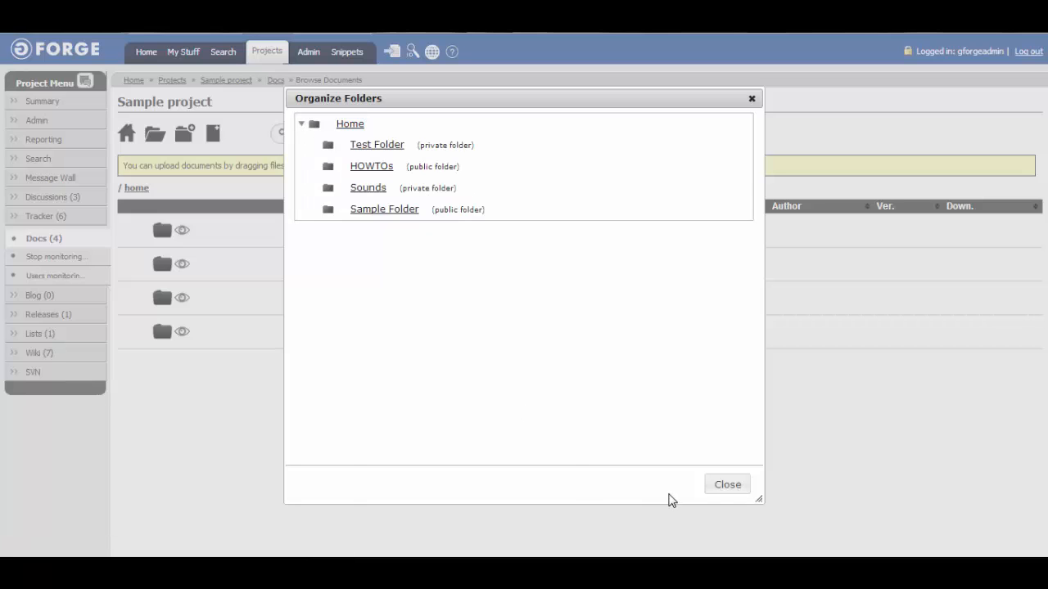
click(712, 487)
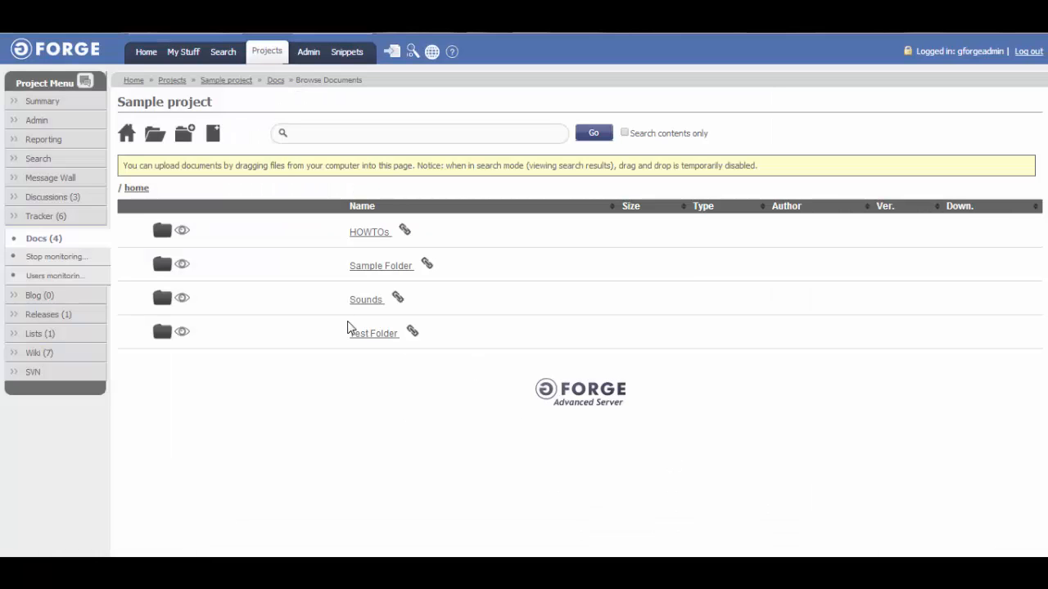
Assign Documentation.docx from the HOWTOs folder to Test Folder and Home as well
click(365, 236)
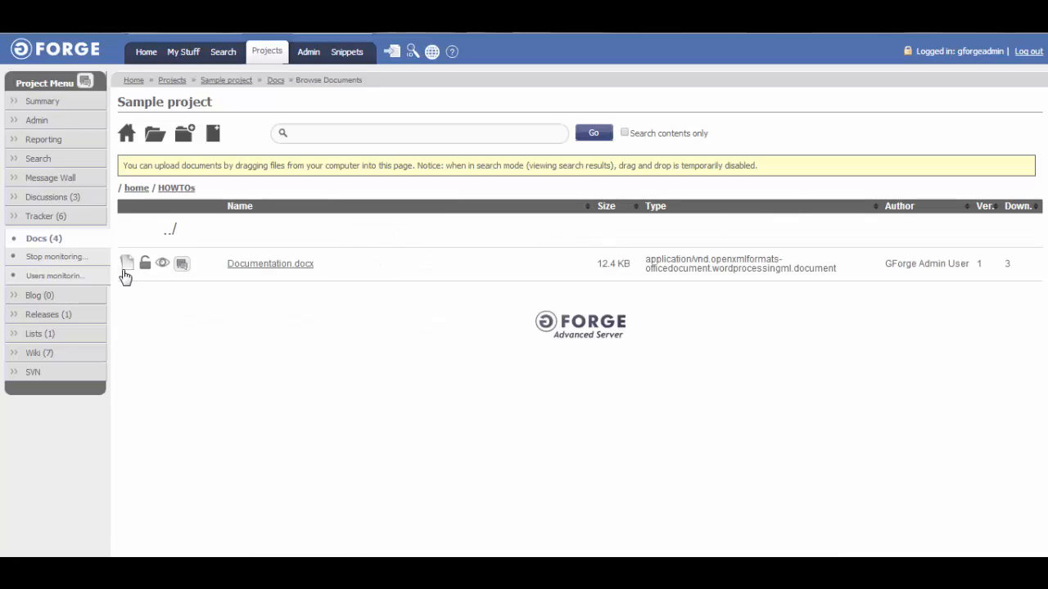
click(126, 270)
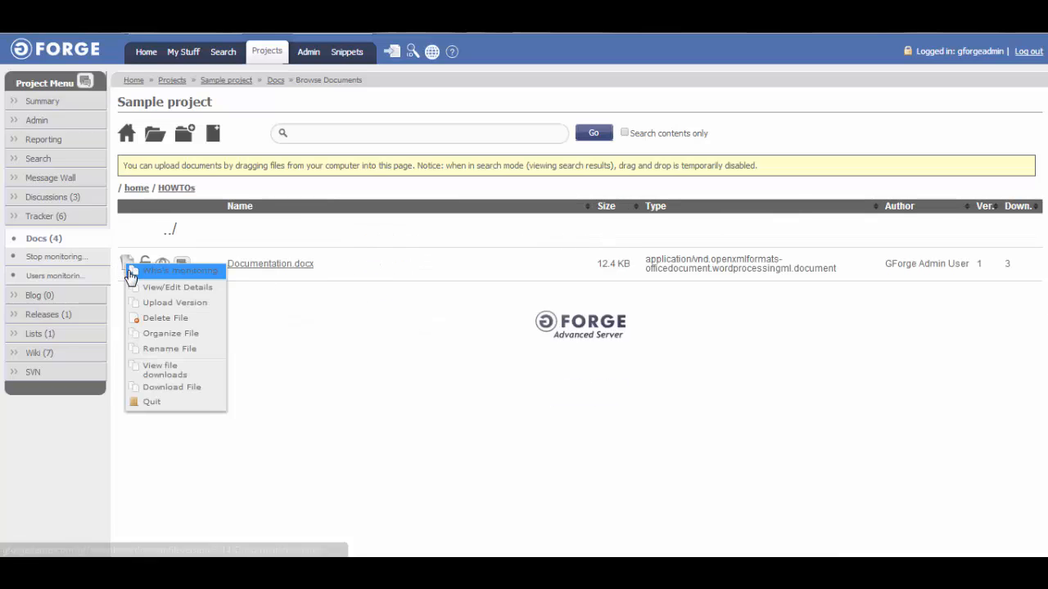
click(198, 344)
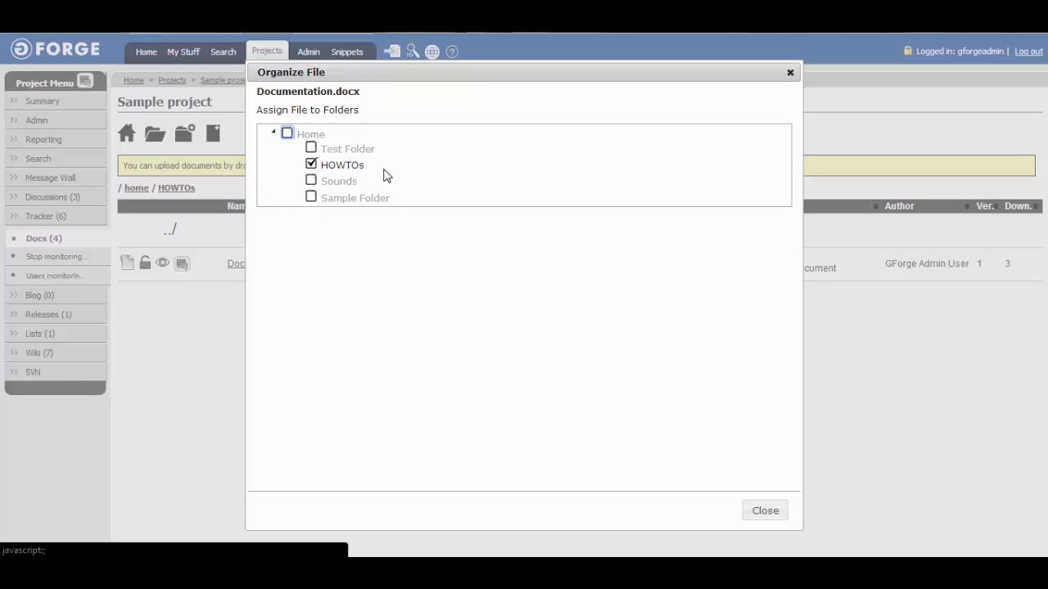
click(311, 151)
click(287, 135)
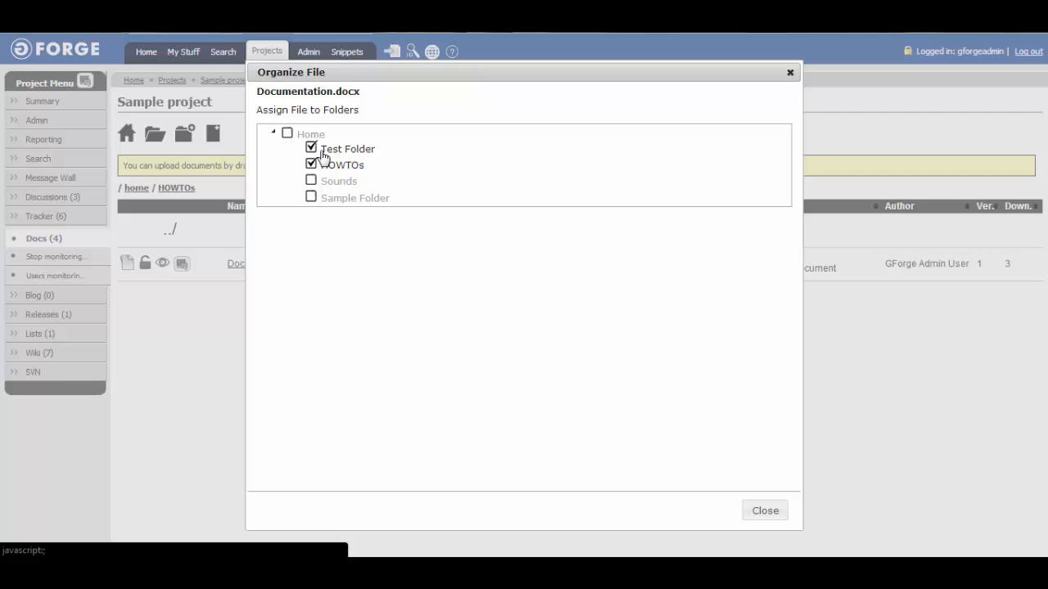
click(773, 515)
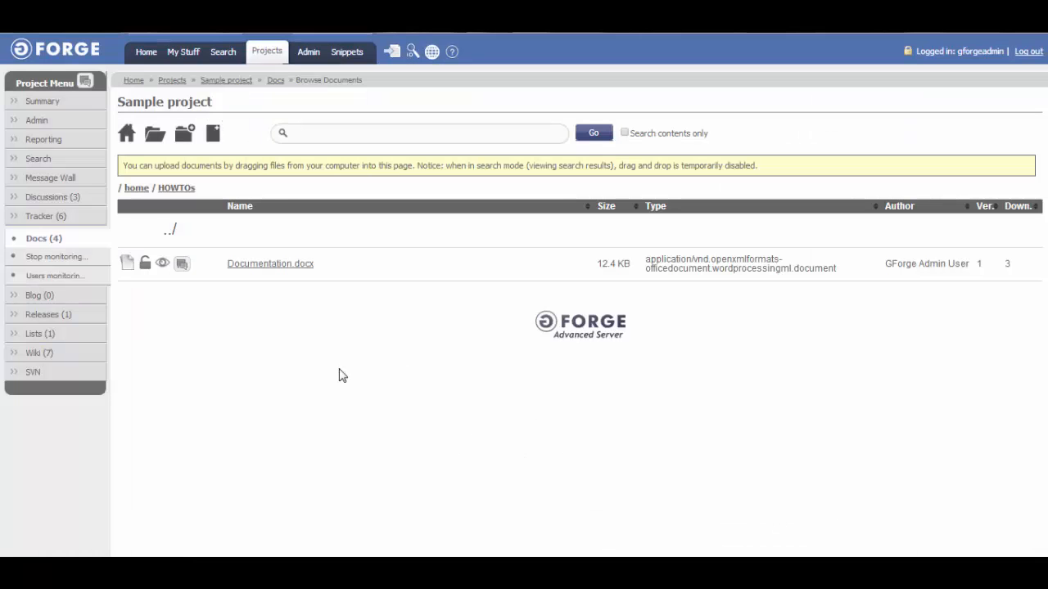
Delete Documentation.docx from the home folder, removing it from this location only
click(140, 197)
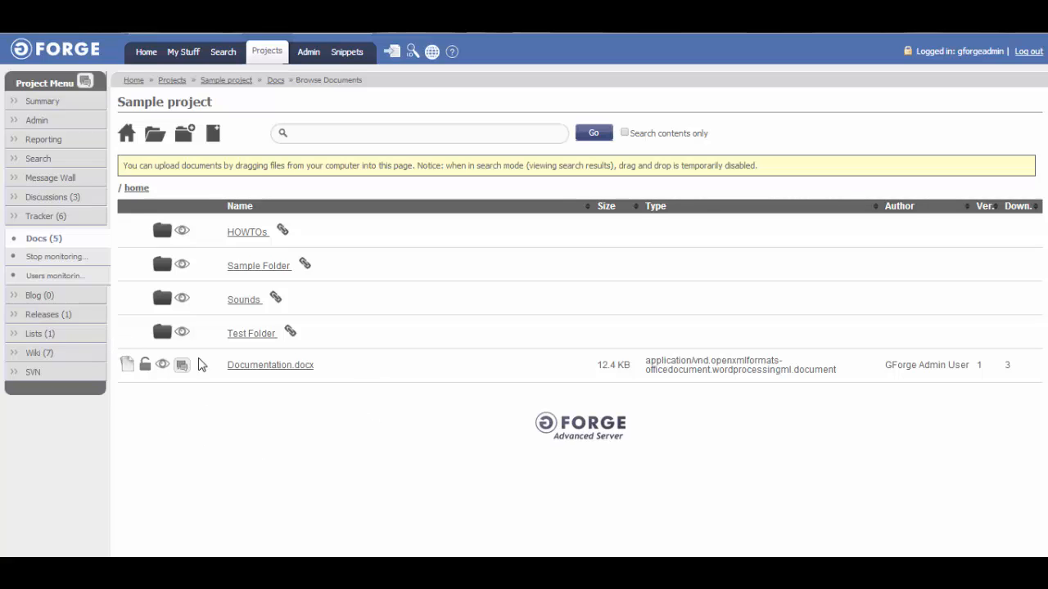
click(126, 365)
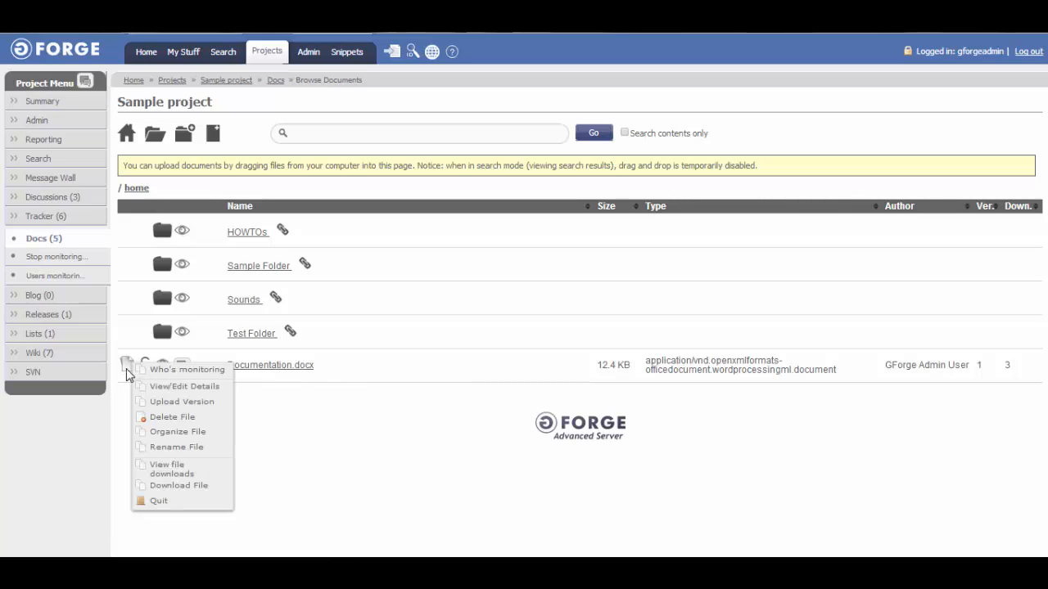
click(188, 422)
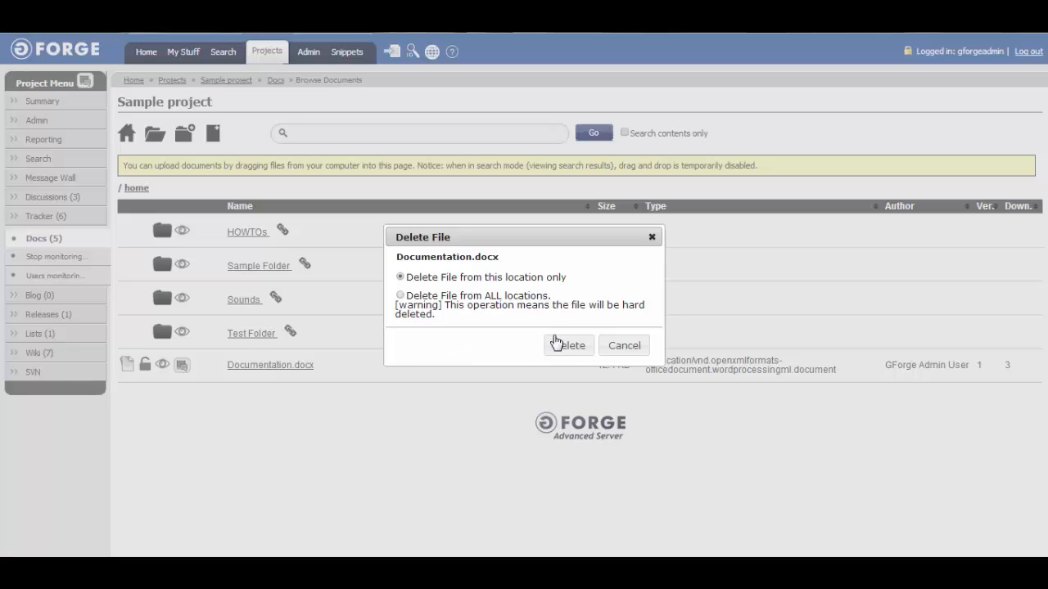
key(Return)
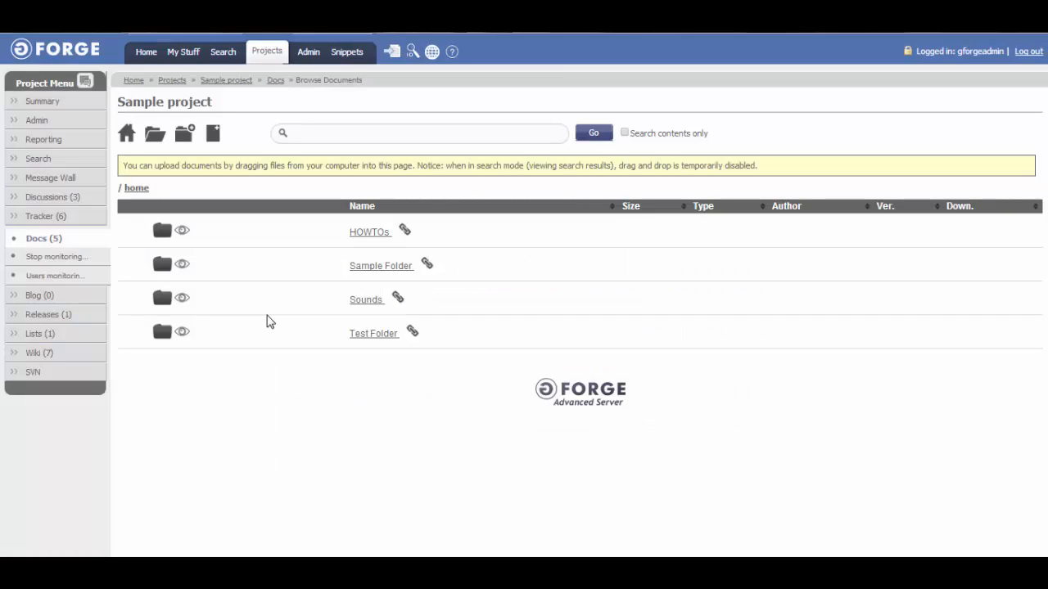
View the available actions for the HOWTOs folder and copy the folder's link address
click(165, 233)
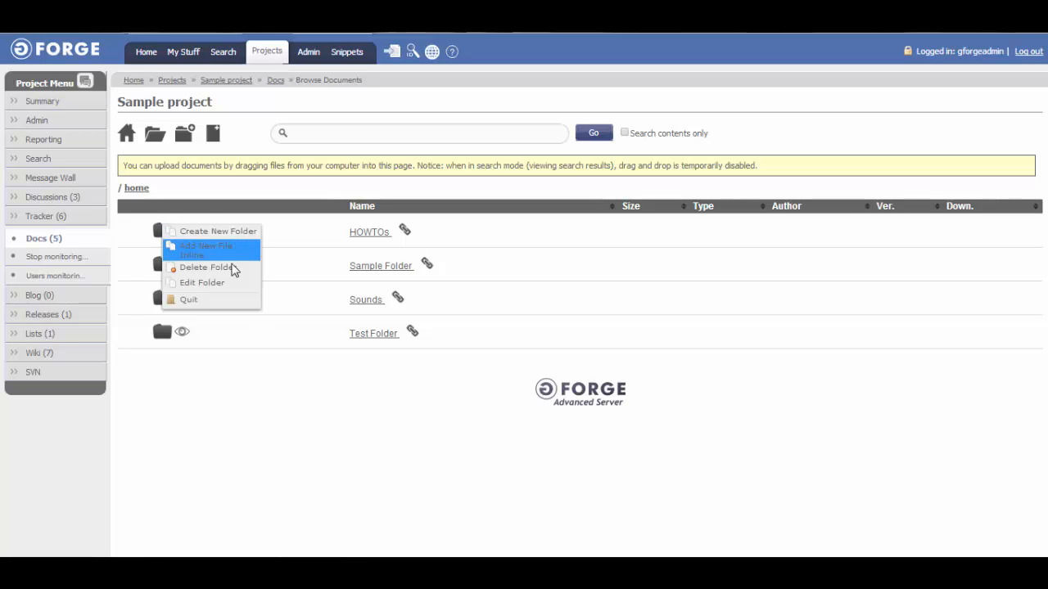
click(315, 445)
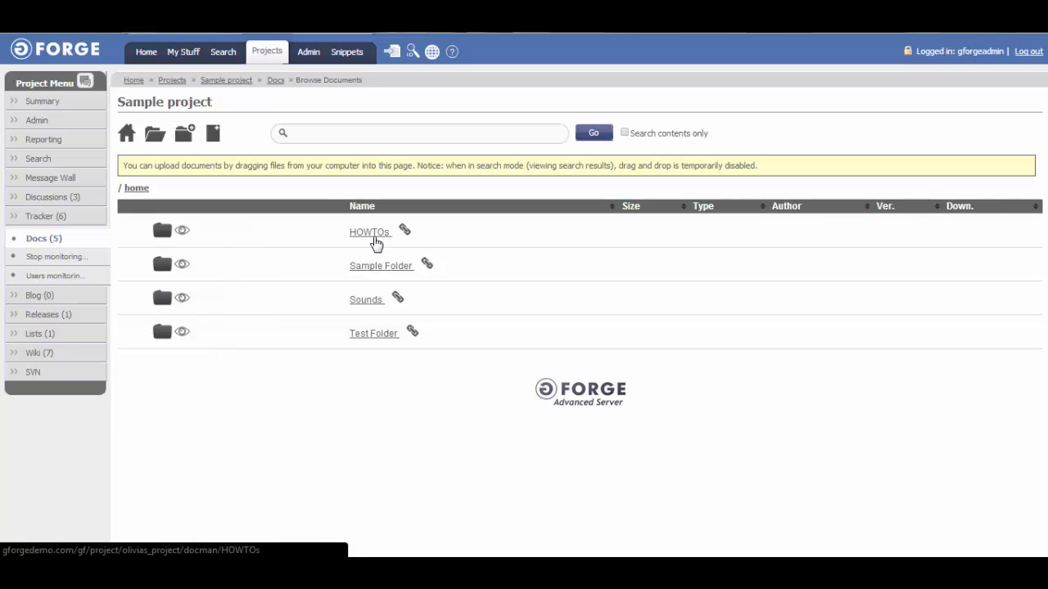
right_click(403, 231)
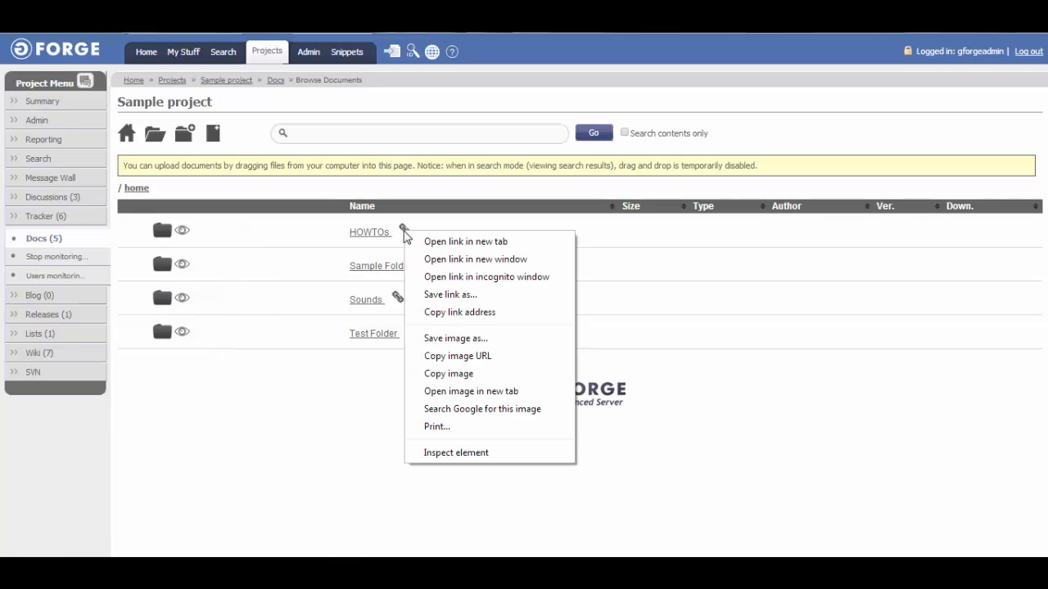
click(441, 313)
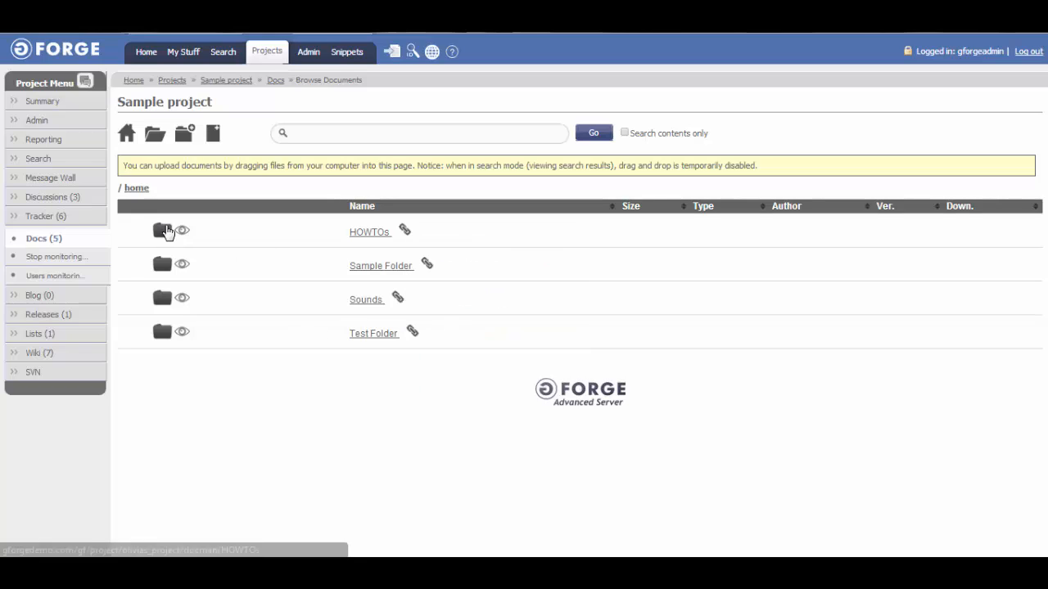
Delete the HOWTOs folder from the project's home folder, confirm the deletion and dismiss the confirmation message
click(163, 235)
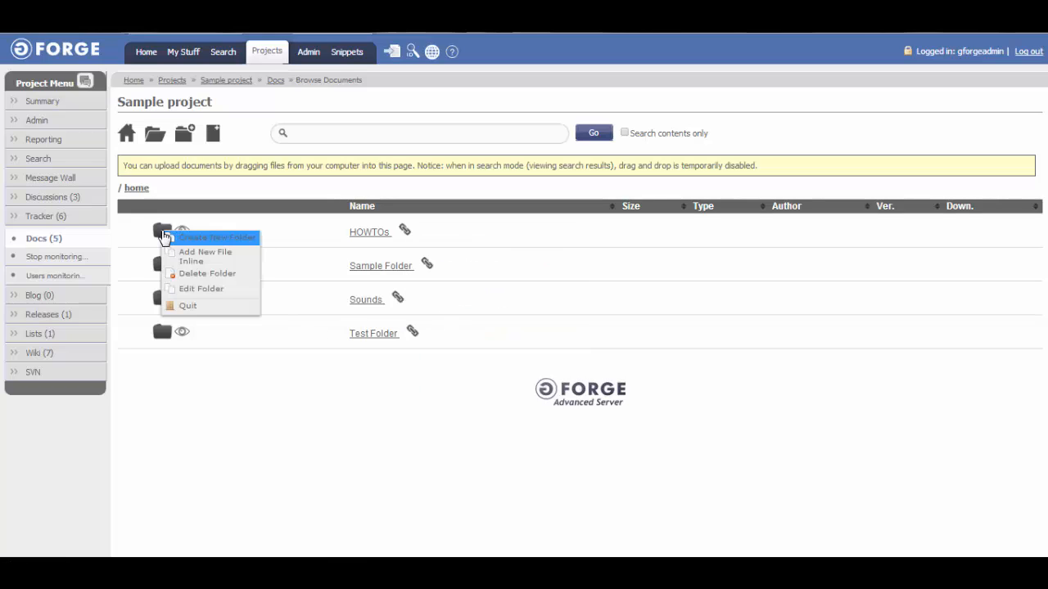
click(204, 275)
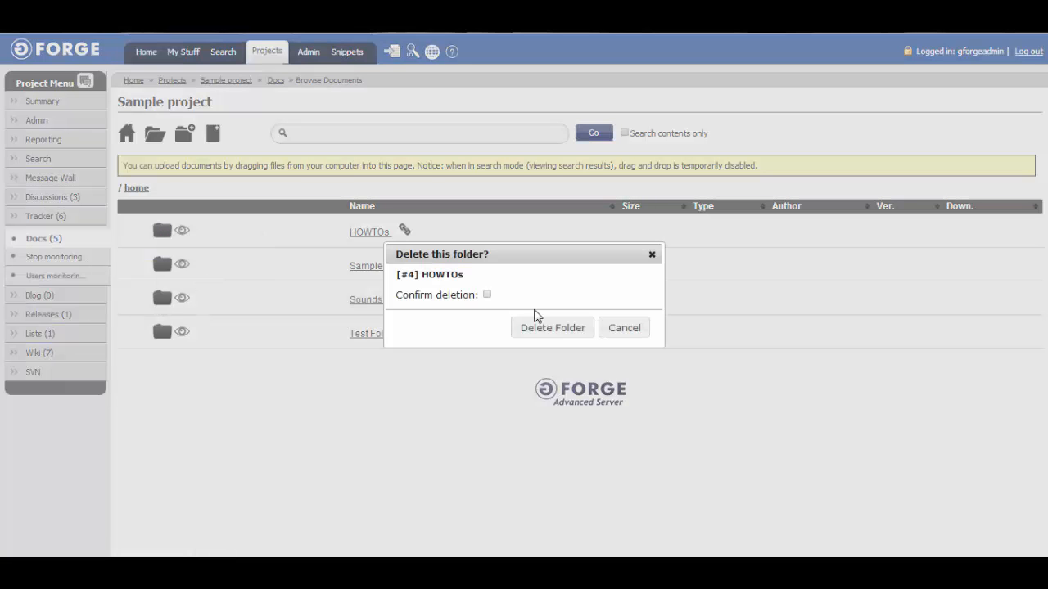
click(487, 296)
click(524, 329)
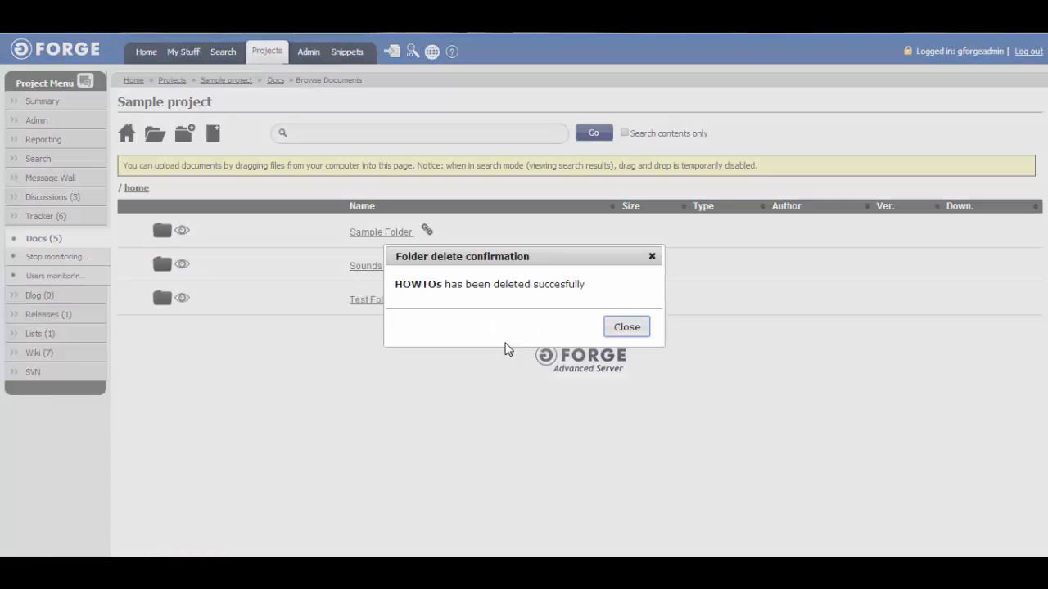
click(618, 329)
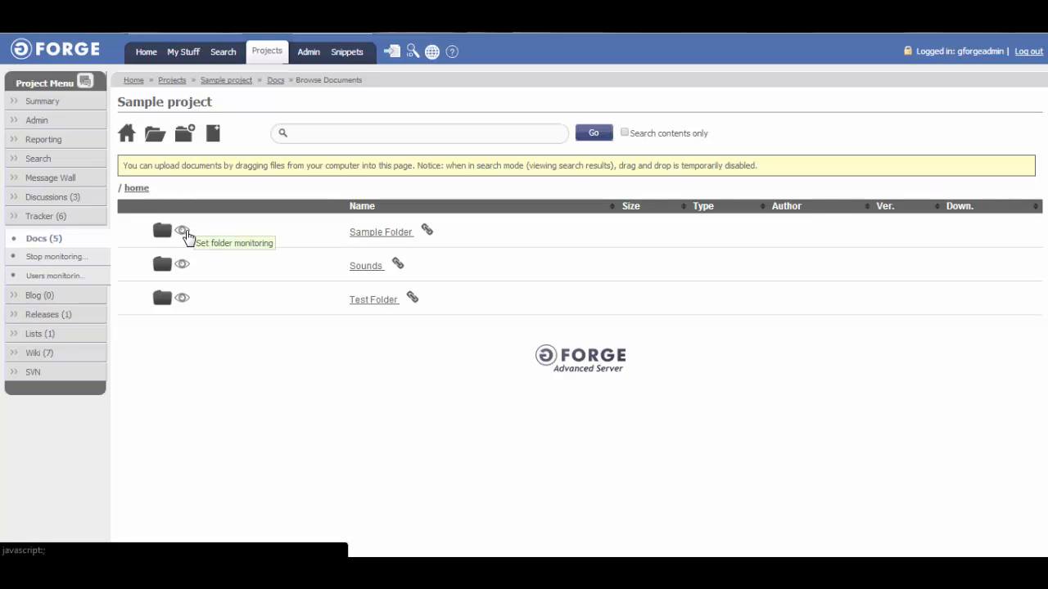
Turn on monitoring for Sample Folder and switch it back off
click(184, 233)
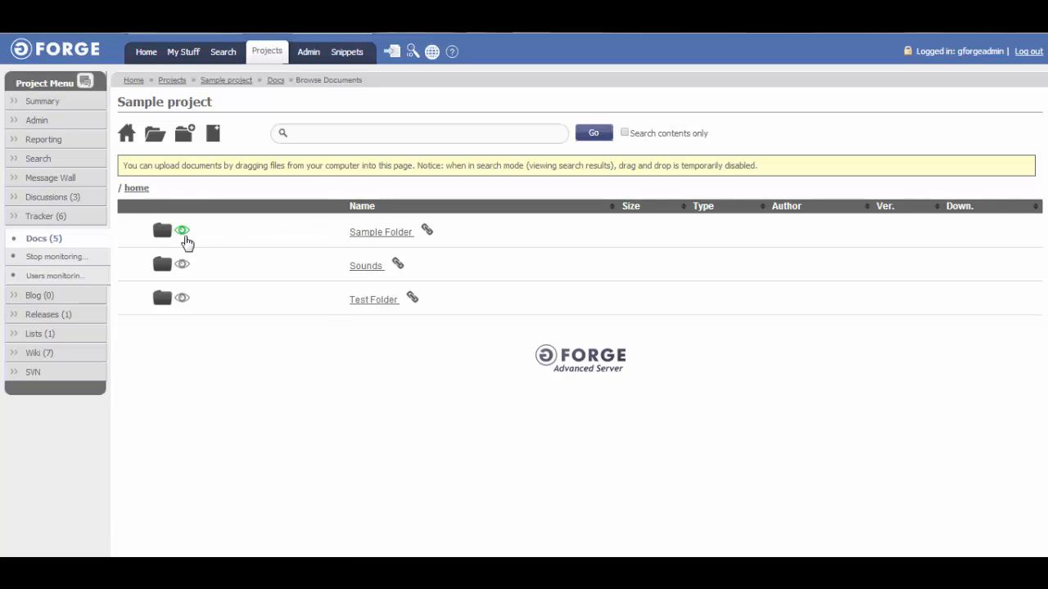
click(181, 233)
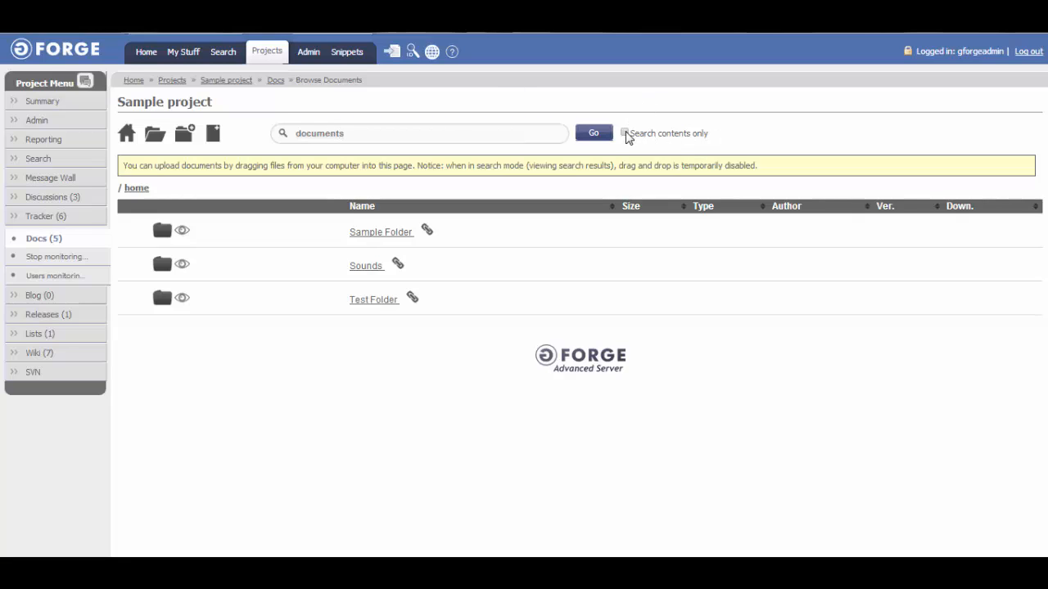
Search the project's documents for "documents", limiting the search to file contents only
click(625, 134)
click(586, 137)
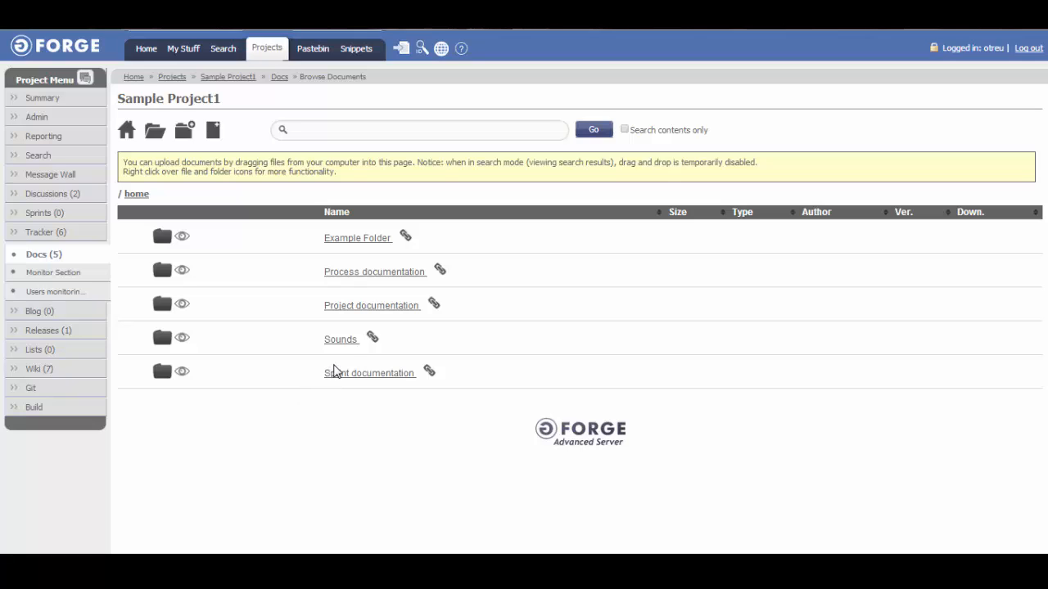
Upload Pacman Death.mp3 into the Sounds folder of Sample Project1
click(341, 340)
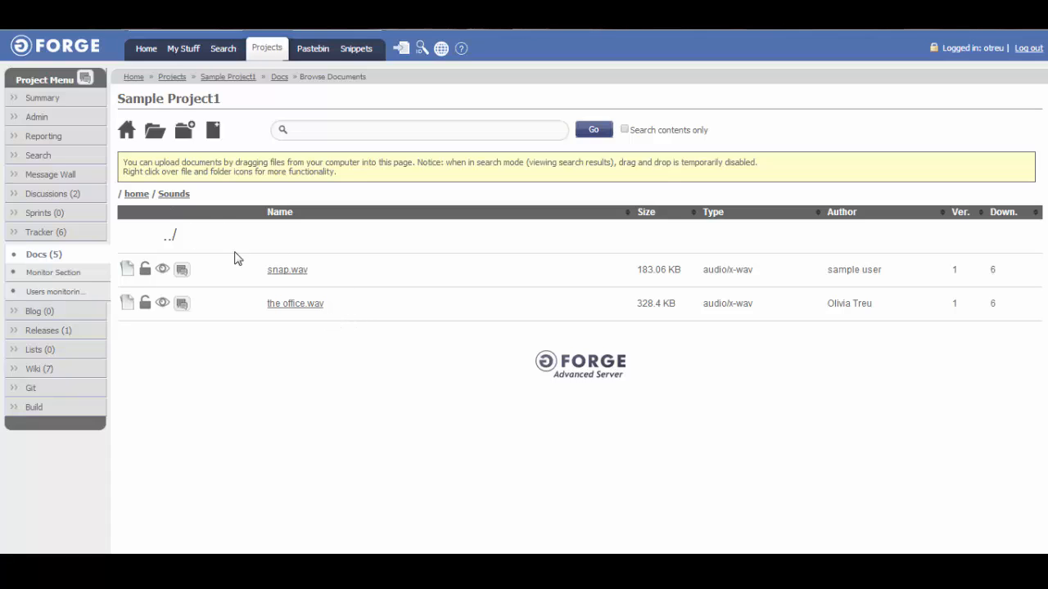
click(215, 134)
click(377, 205)
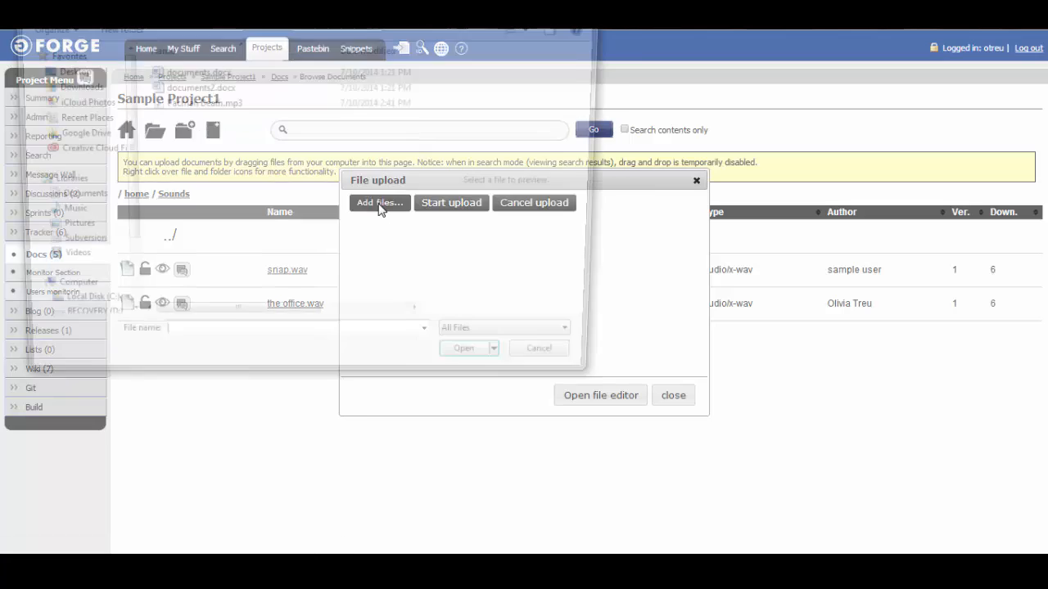
click(194, 104)
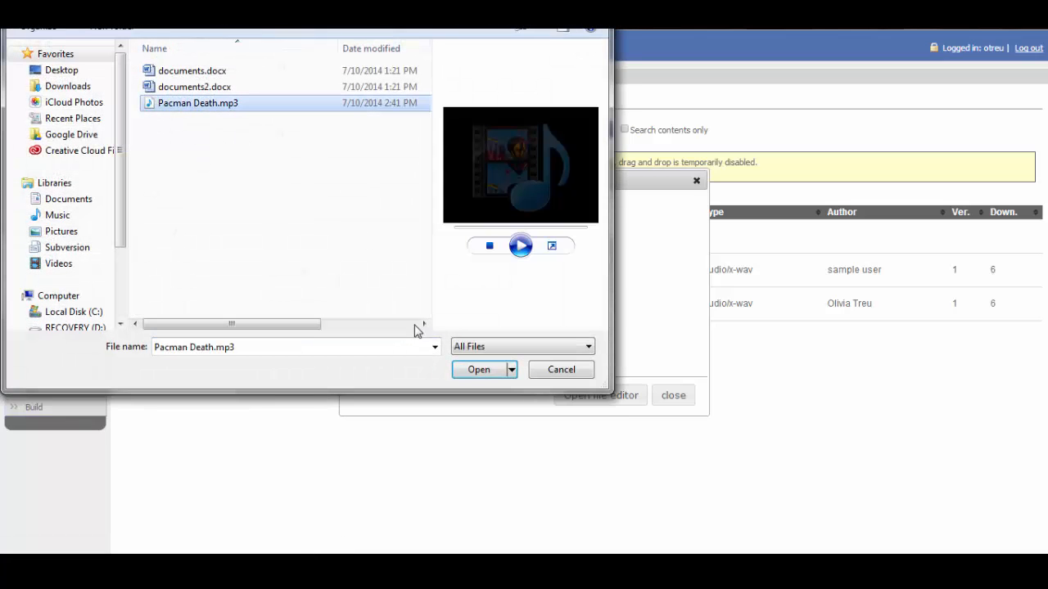
click(482, 372)
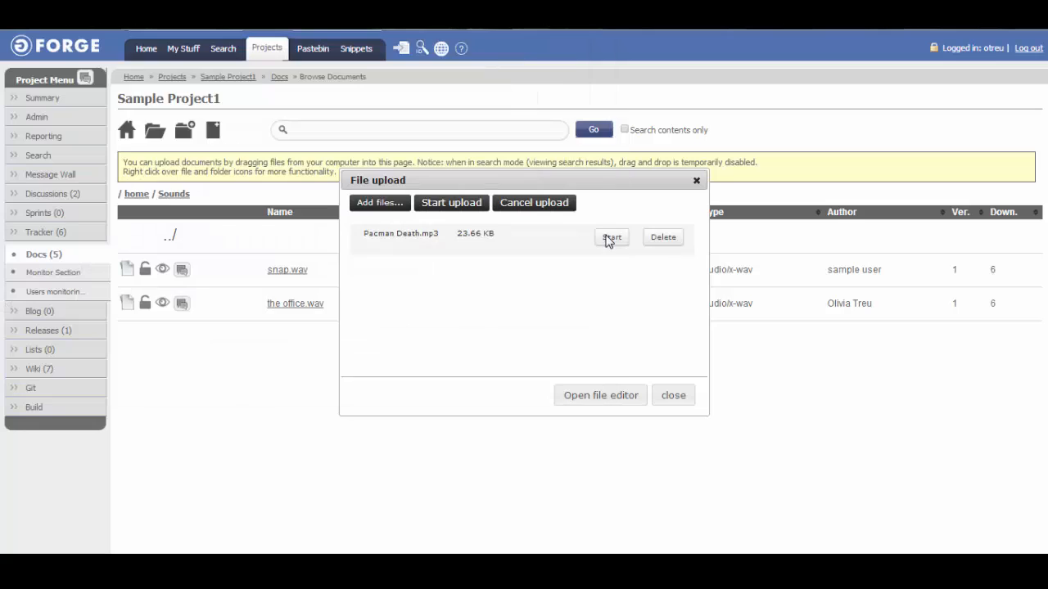
click(612, 237)
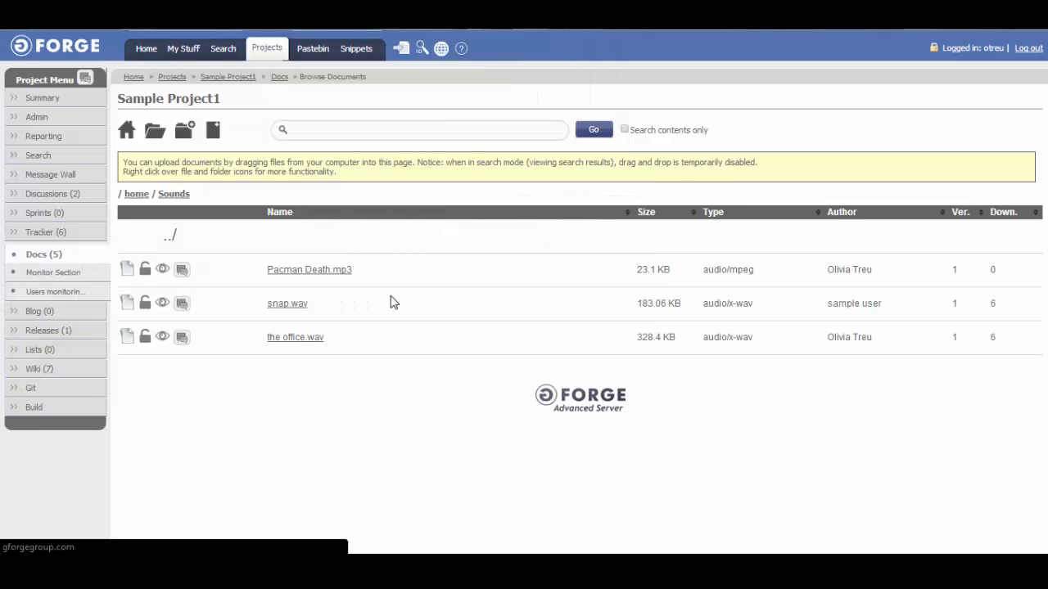
Switch to the Sample Project1 chat and pick the Pacman Death sound from the available chat sounds
key(ctrl+Tab)
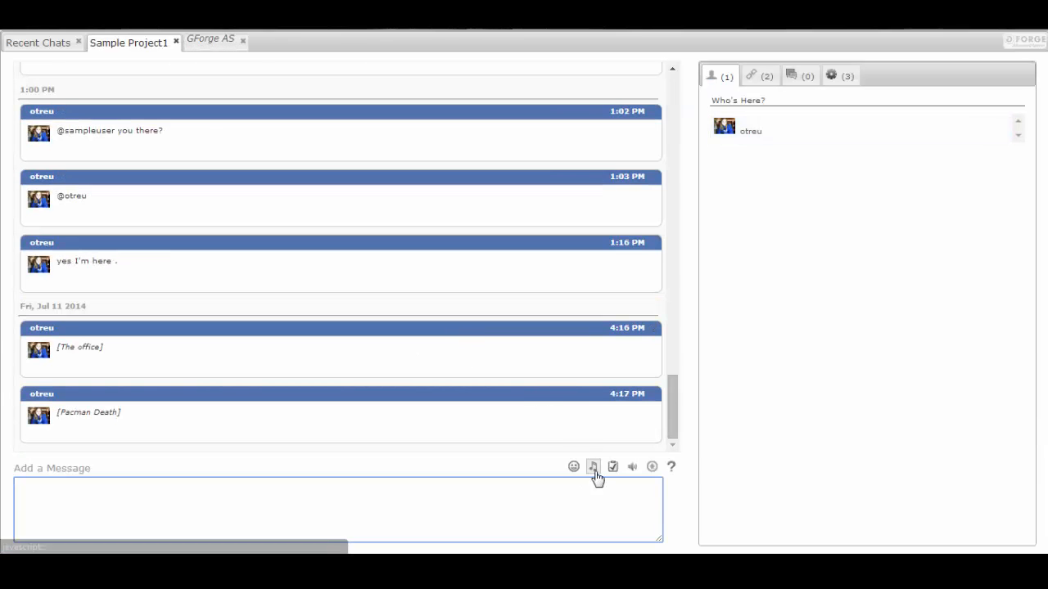
click(593, 468)
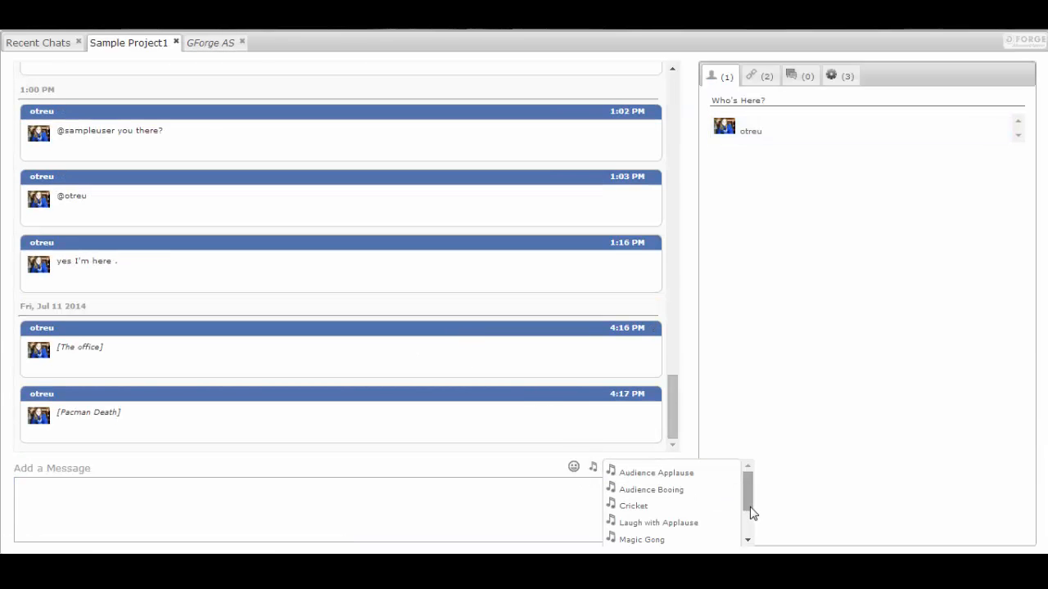
drag(750, 510, 748, 542)
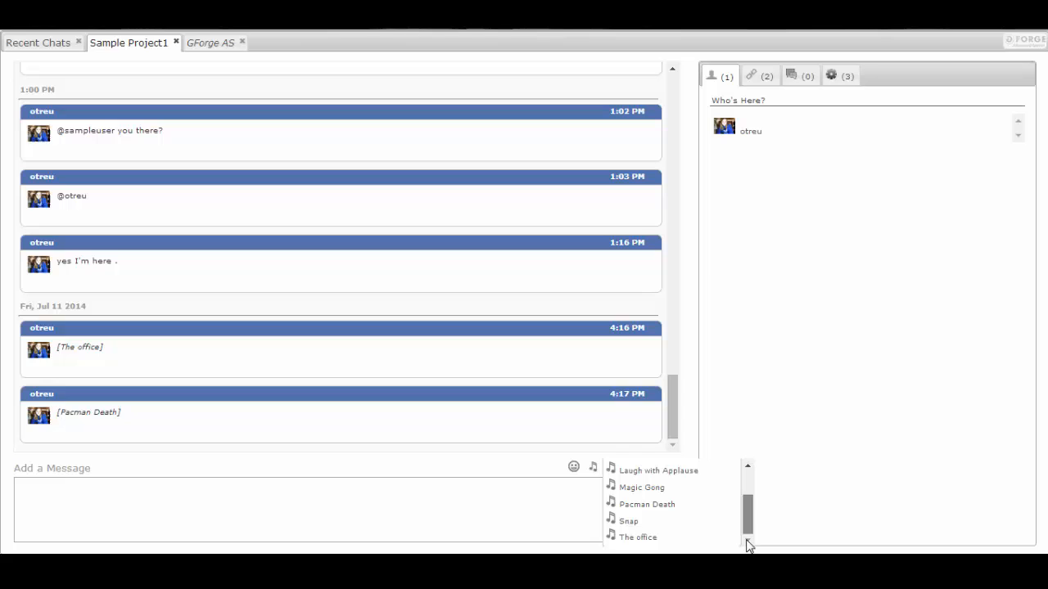
click(679, 509)
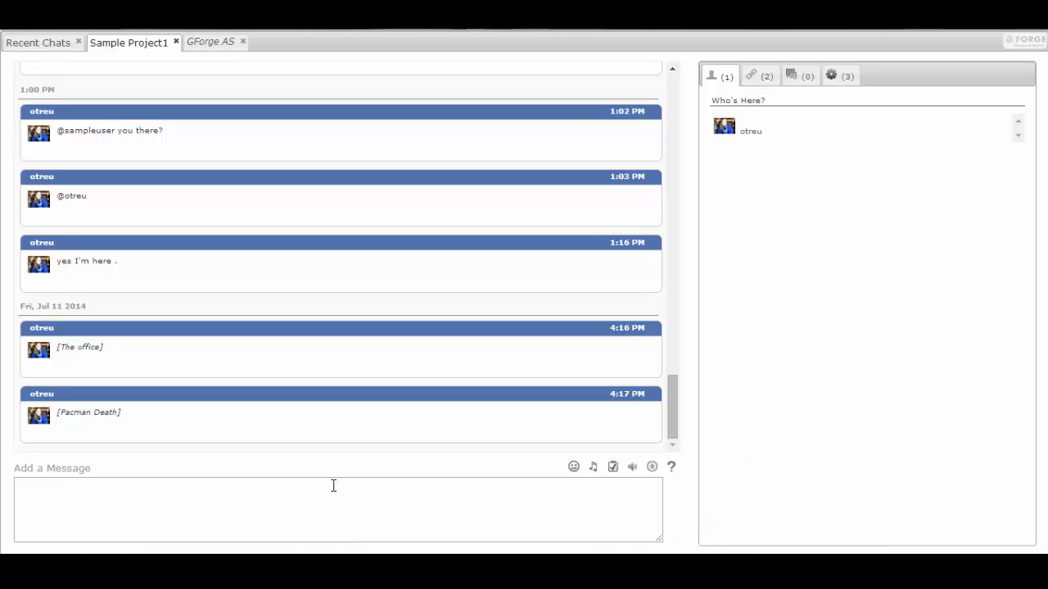